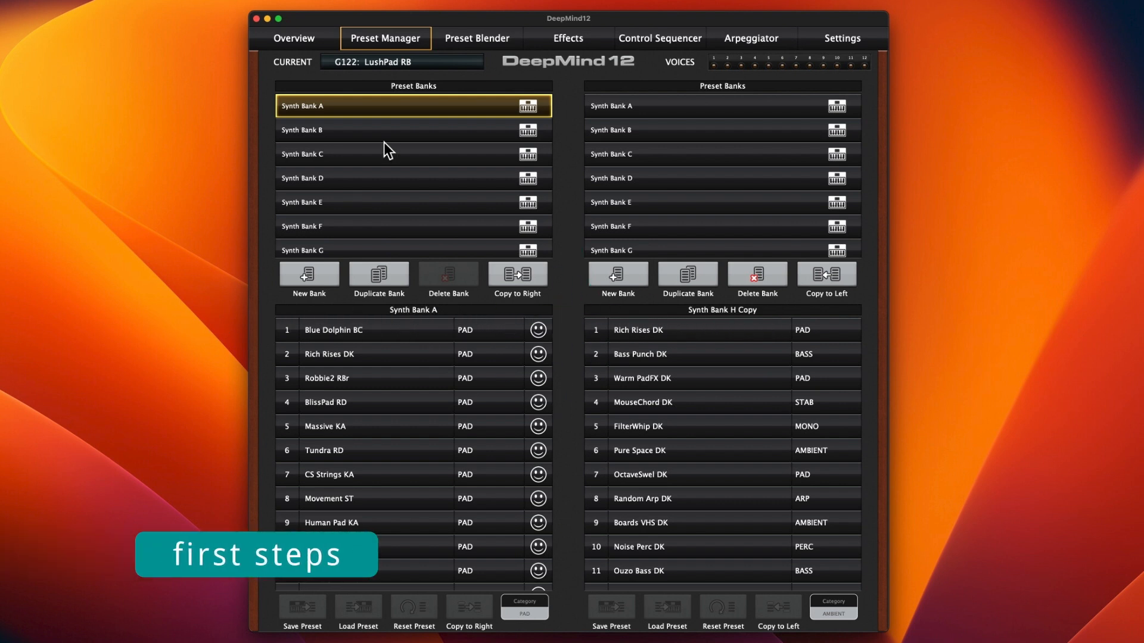
Step: Look through both preset bank lists, from the synth banks to the custom and factory banks
scroll(380, 202, down, 2)
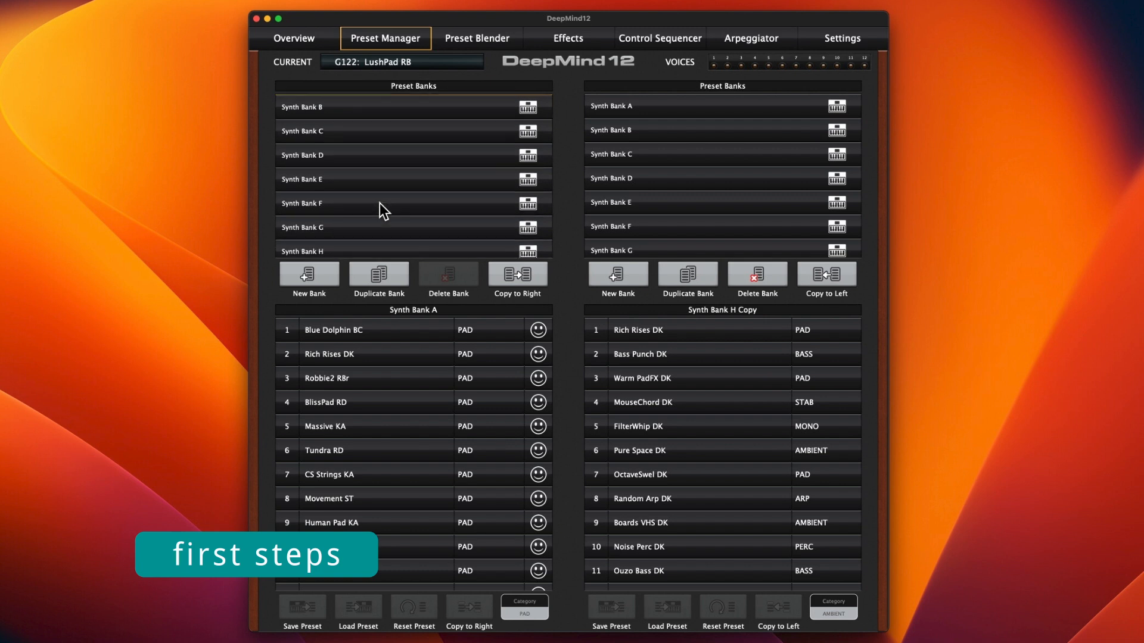
scroll(380, 202, down, 2)
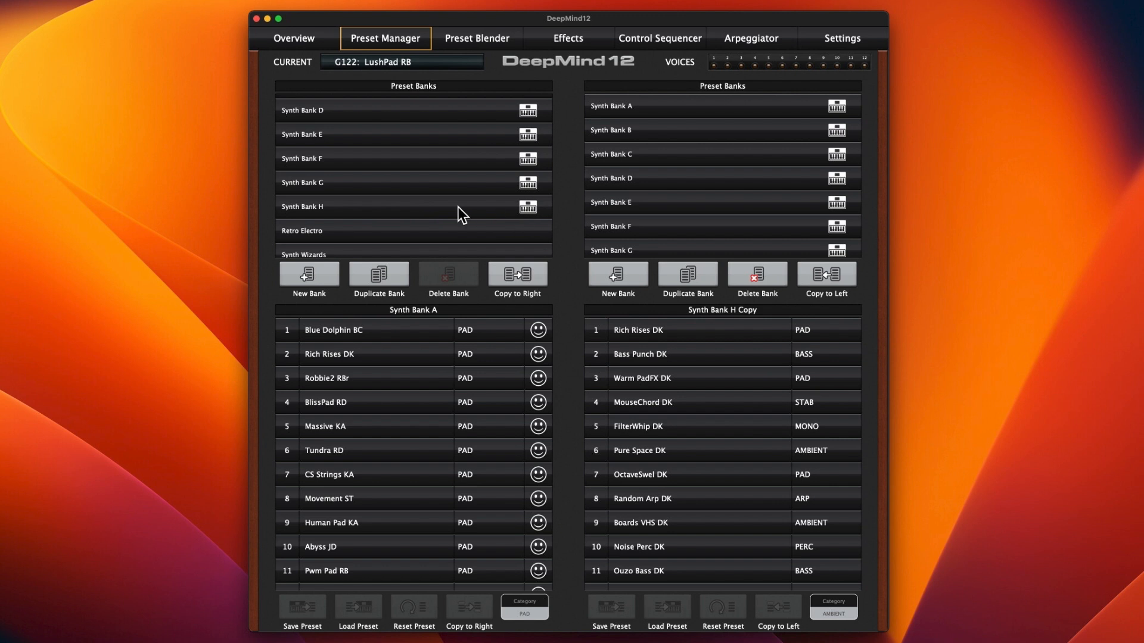
scroll(691, 159, down, 8)
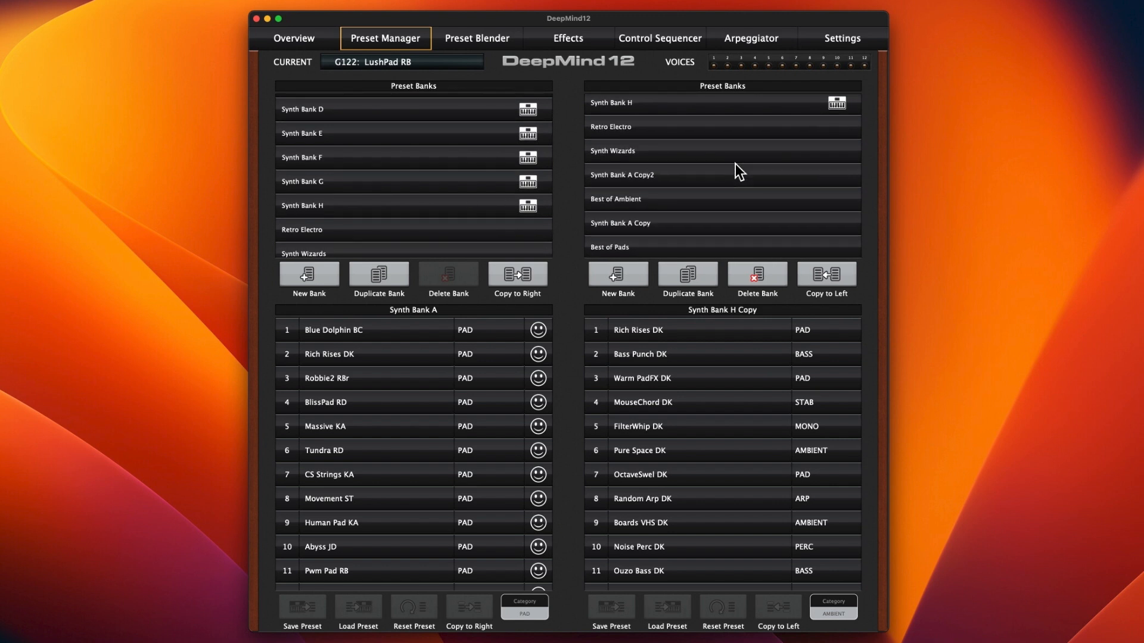
scroll(735, 164, down, 3)
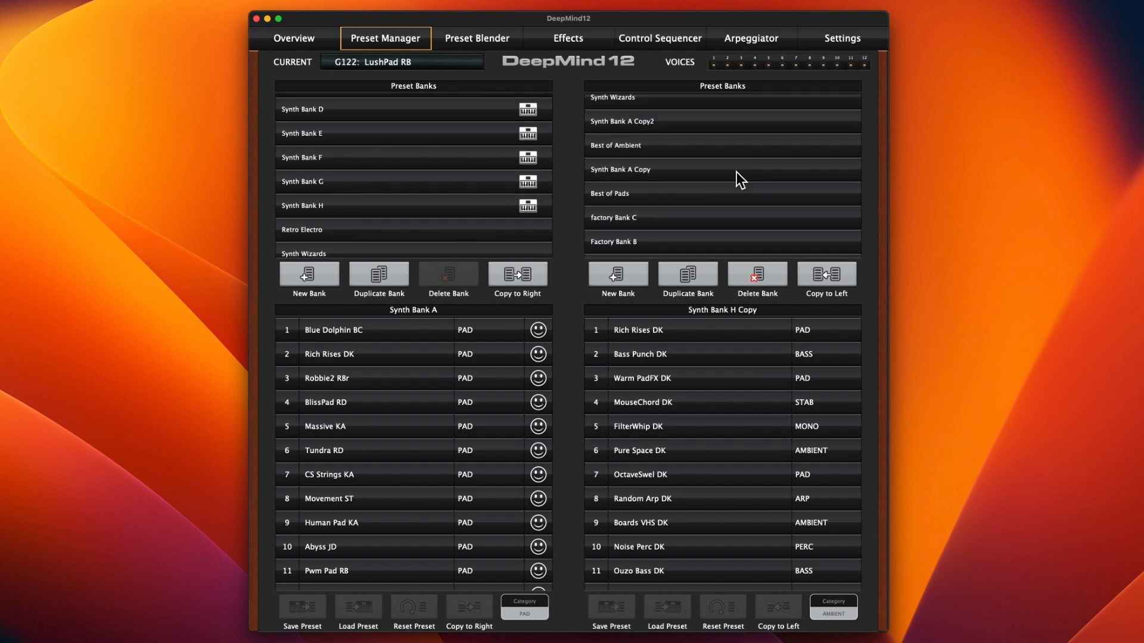
scroll(737, 188, up, 10)
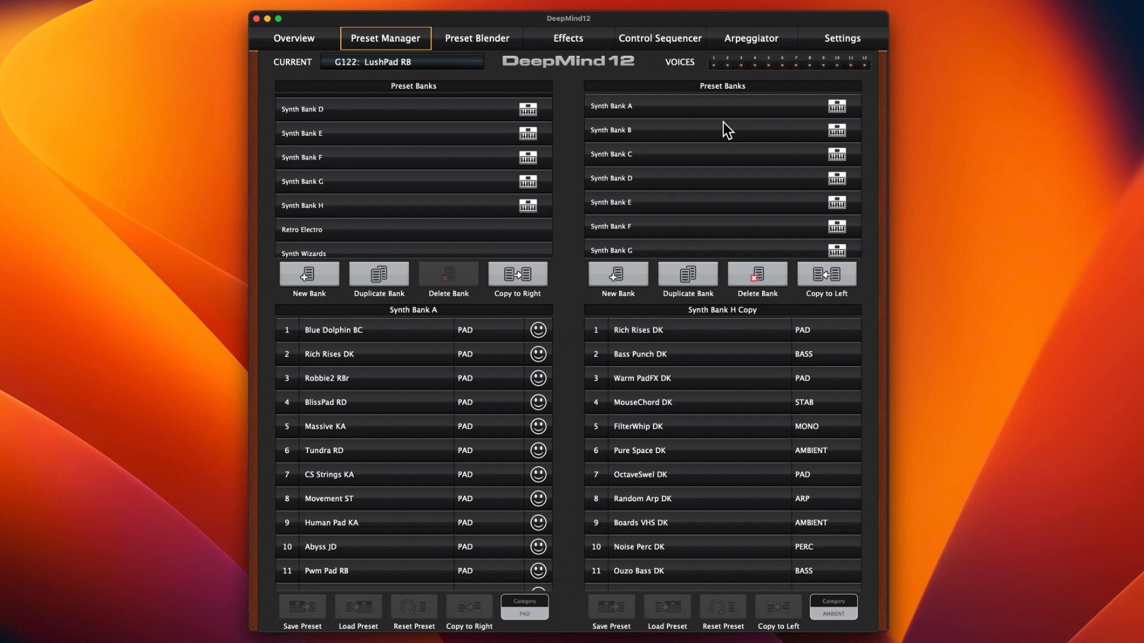
scroll(466, 109, up, 5)
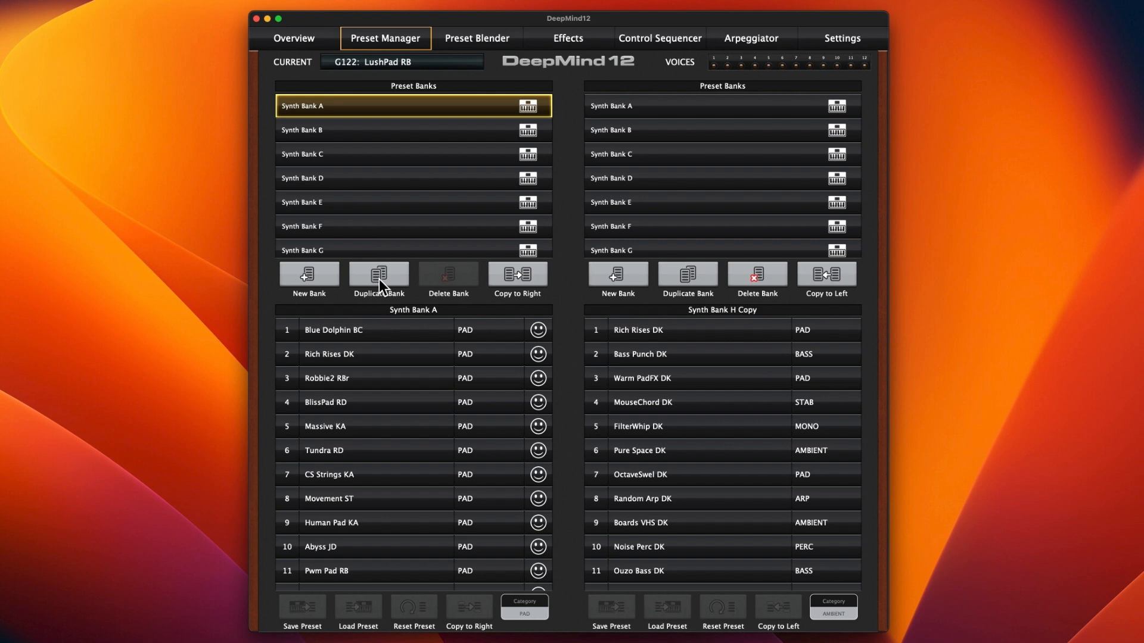
Step: Show the presets of Factory Bank A beside Synth Bank A, and open the bank's name for editing without changing it
scroll(710, 170, down, 10)
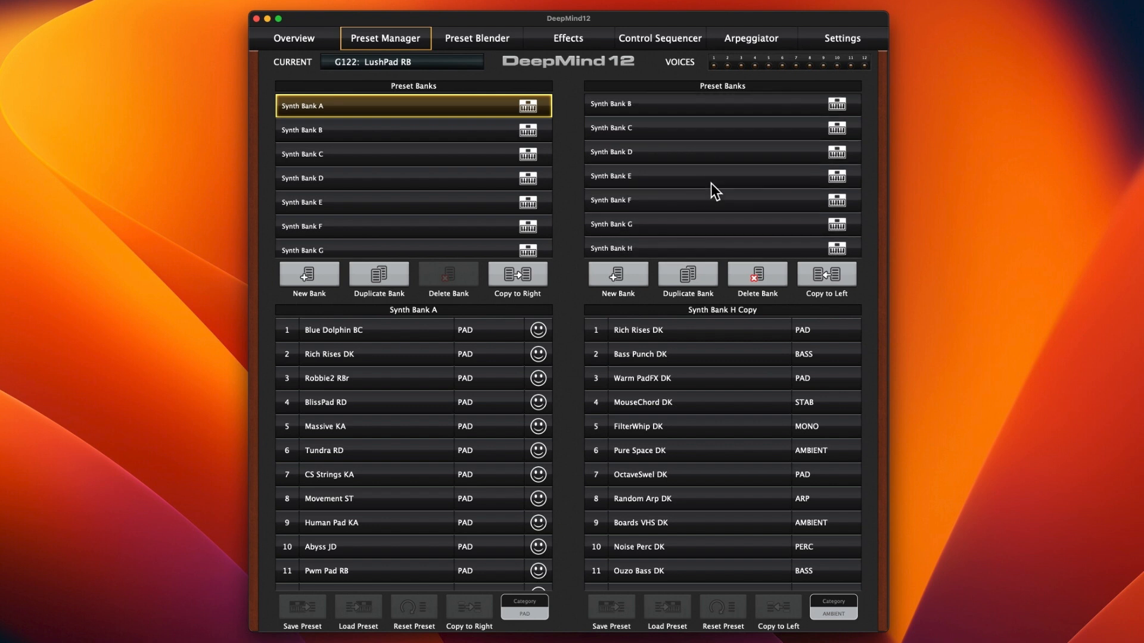
scroll(710, 184, down, 3)
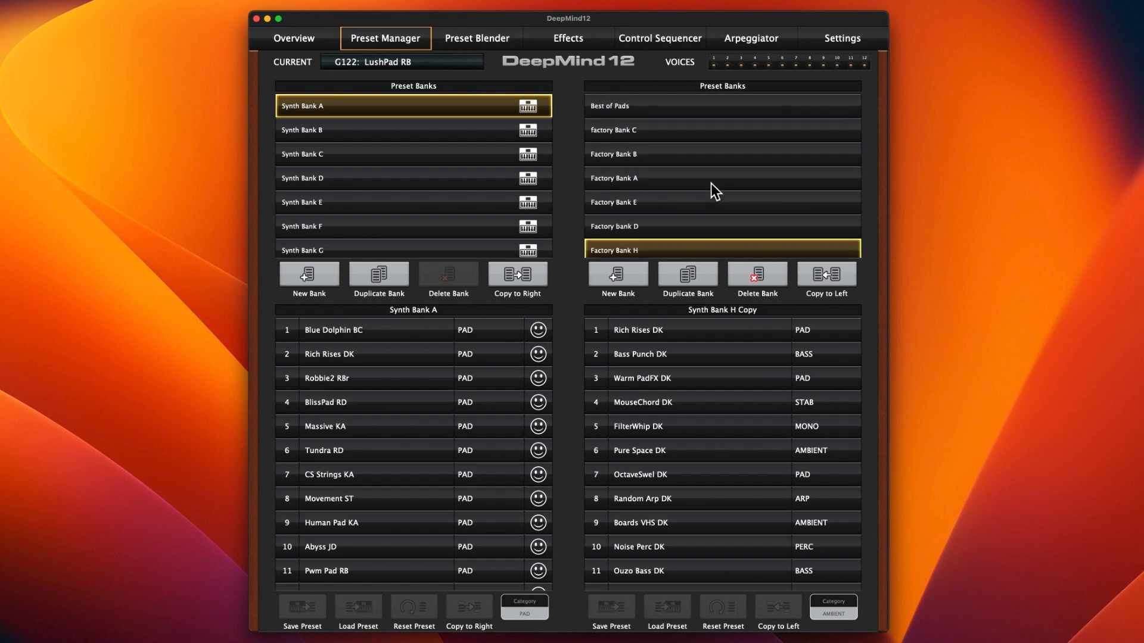
scroll(710, 184, down, 2)
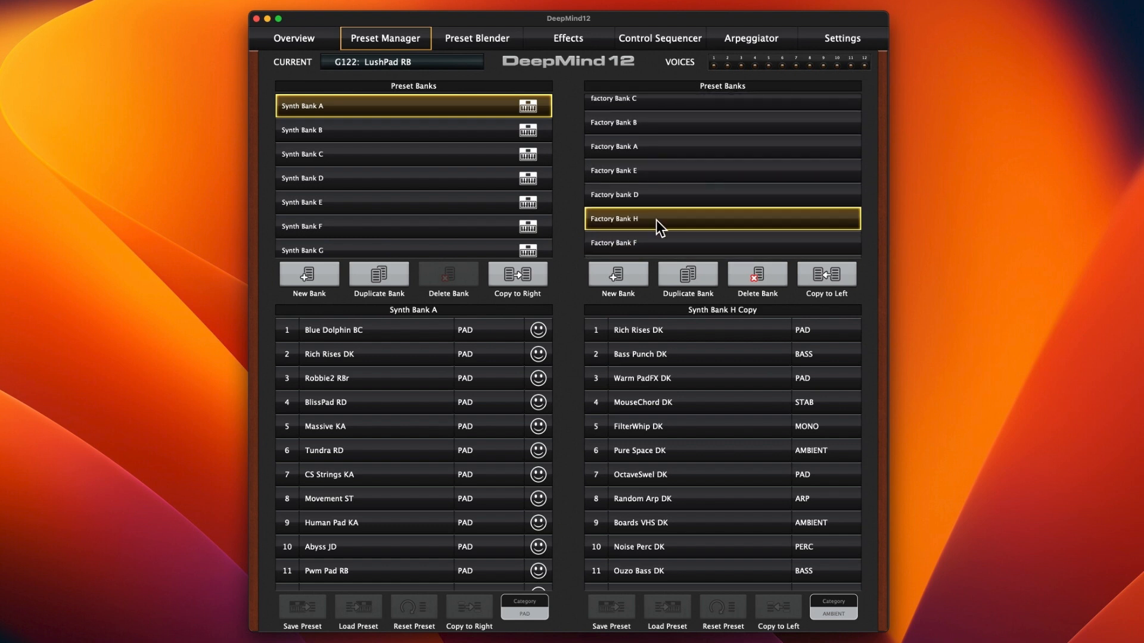
click(648, 144)
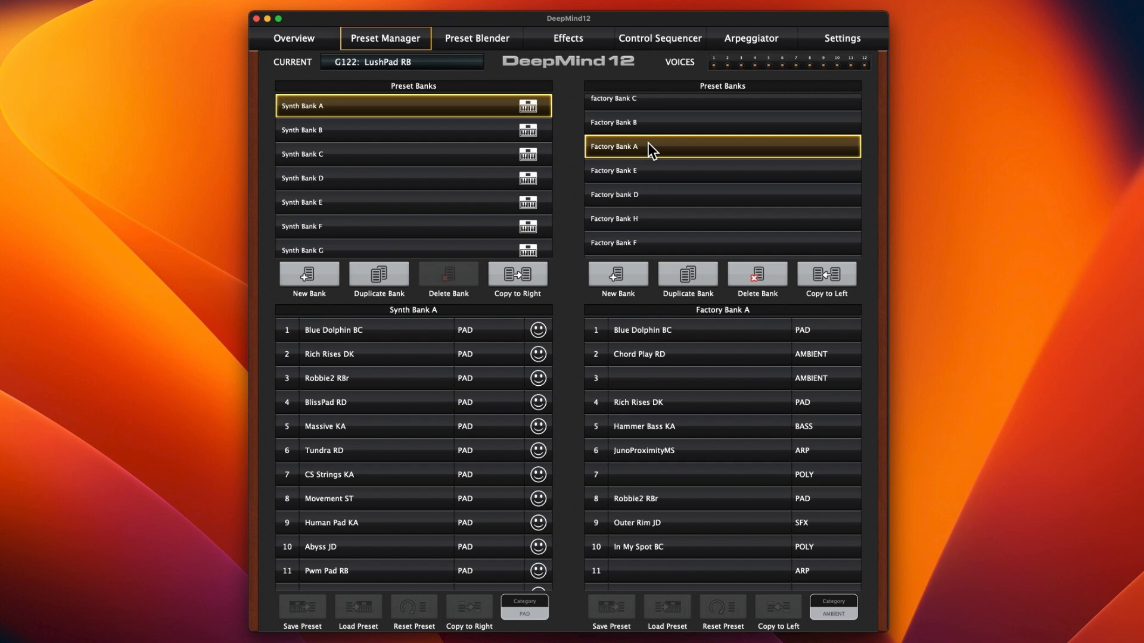
double_click(648, 145)
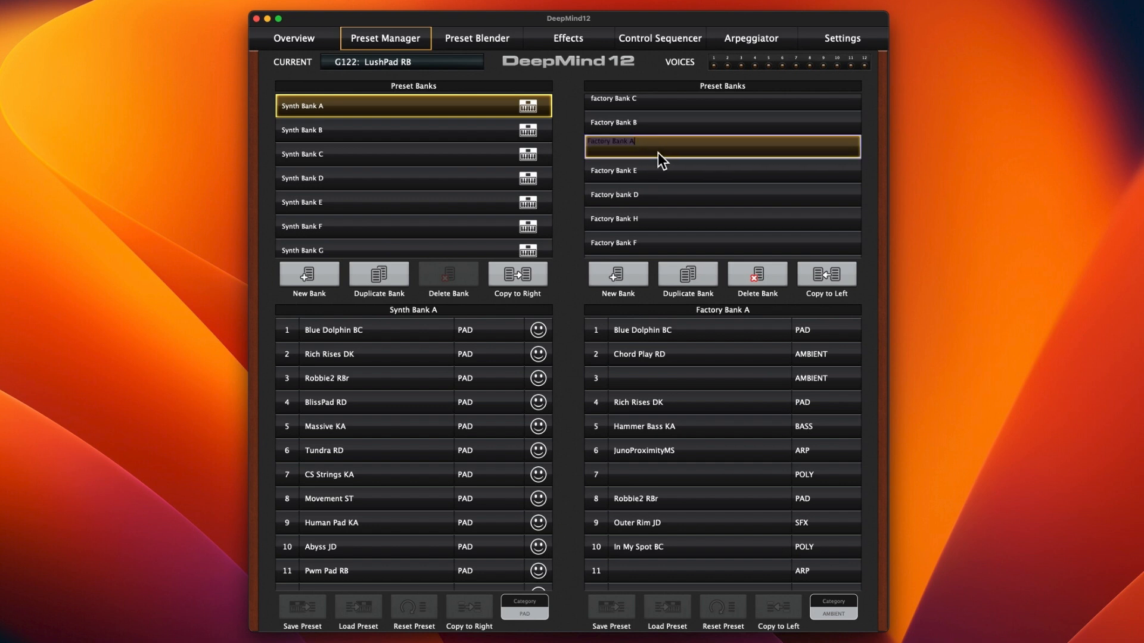
click(662, 146)
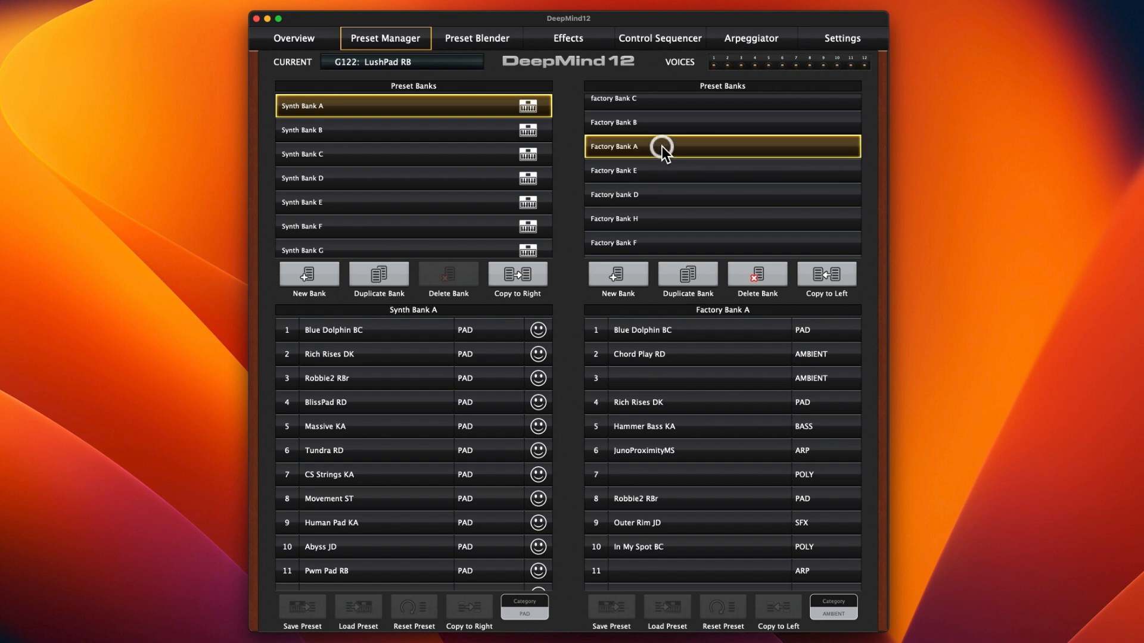
Step: Review the stored banks around Factory Bank A and compare them with the synth's own banks
scroll(656, 157, up, 2)
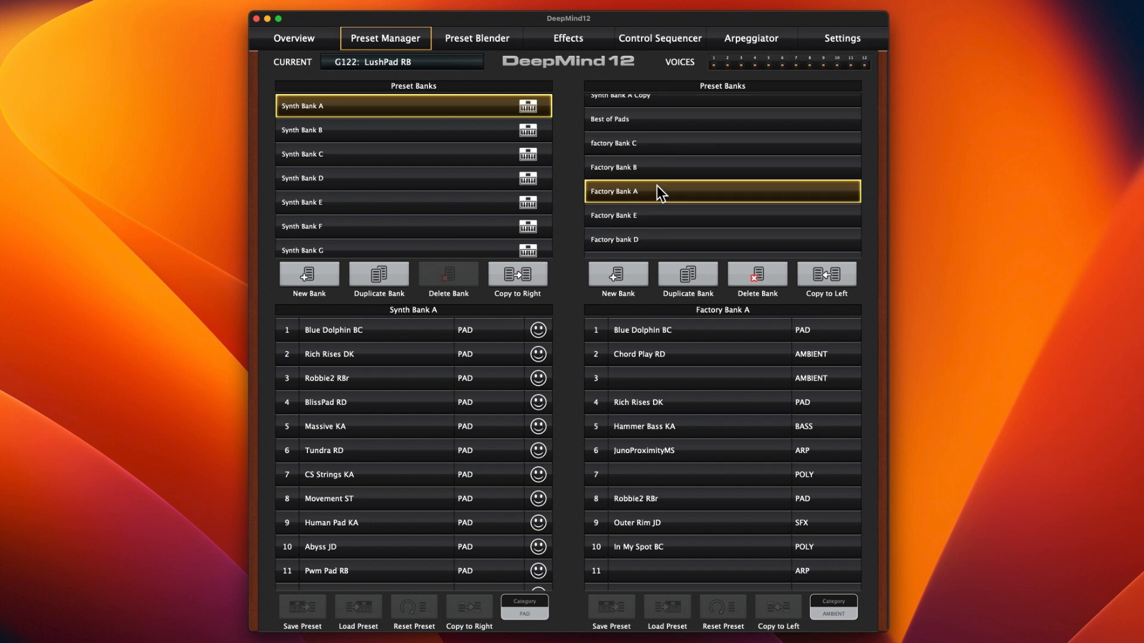
scroll(660, 177, down, 2)
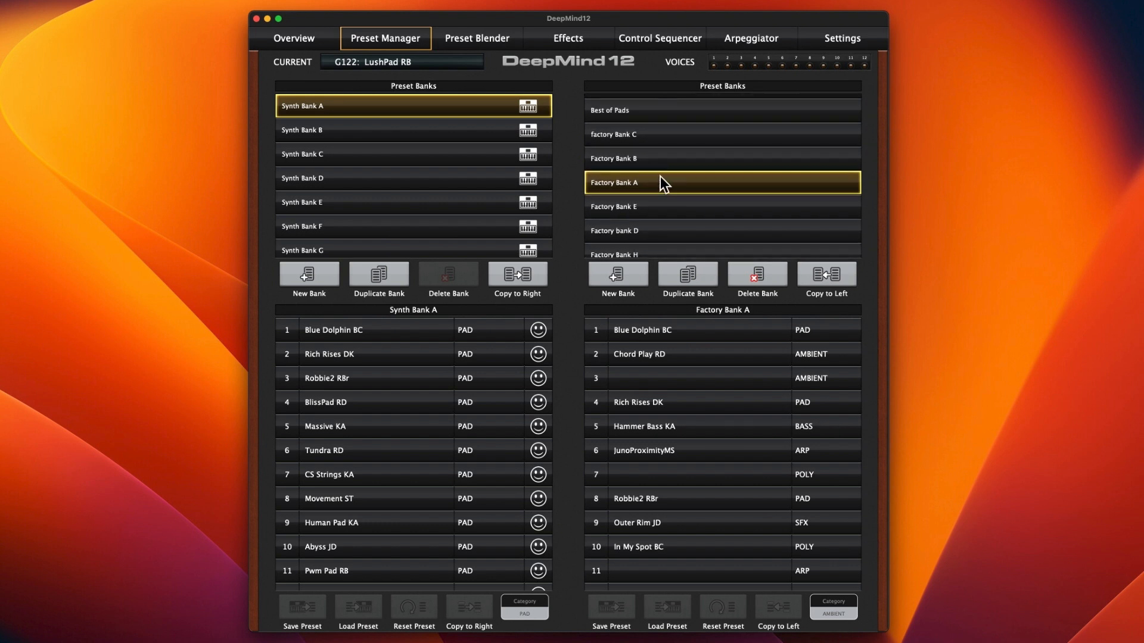
scroll(660, 178, down, 2)
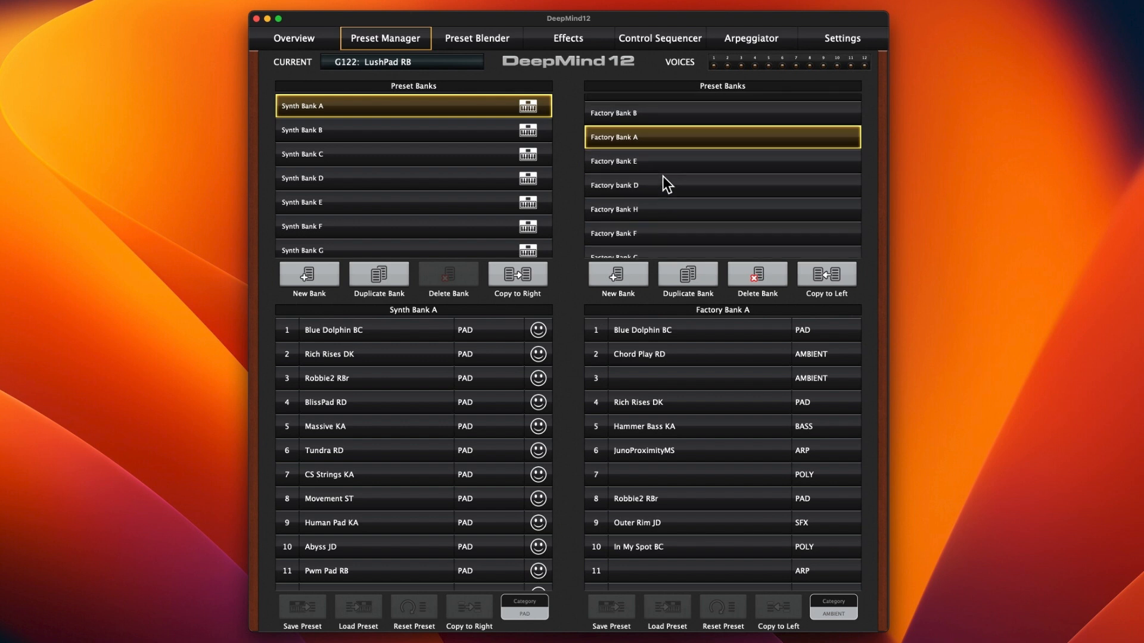
scroll(662, 176, up, 10)
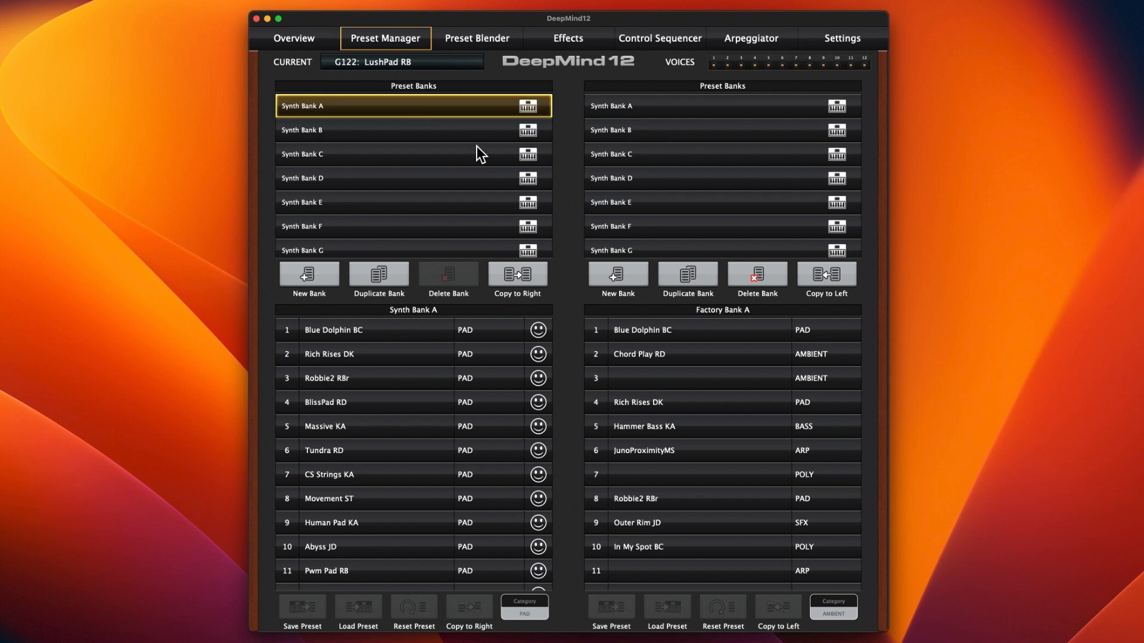
scroll(682, 164, down, 5)
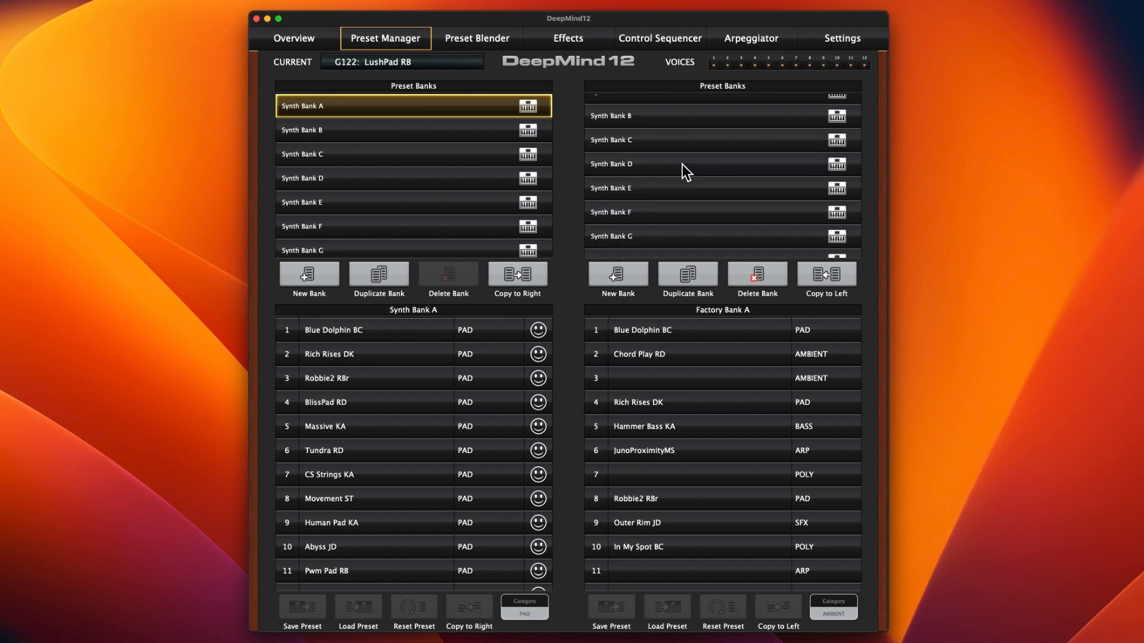
scroll(682, 165, down, 5)
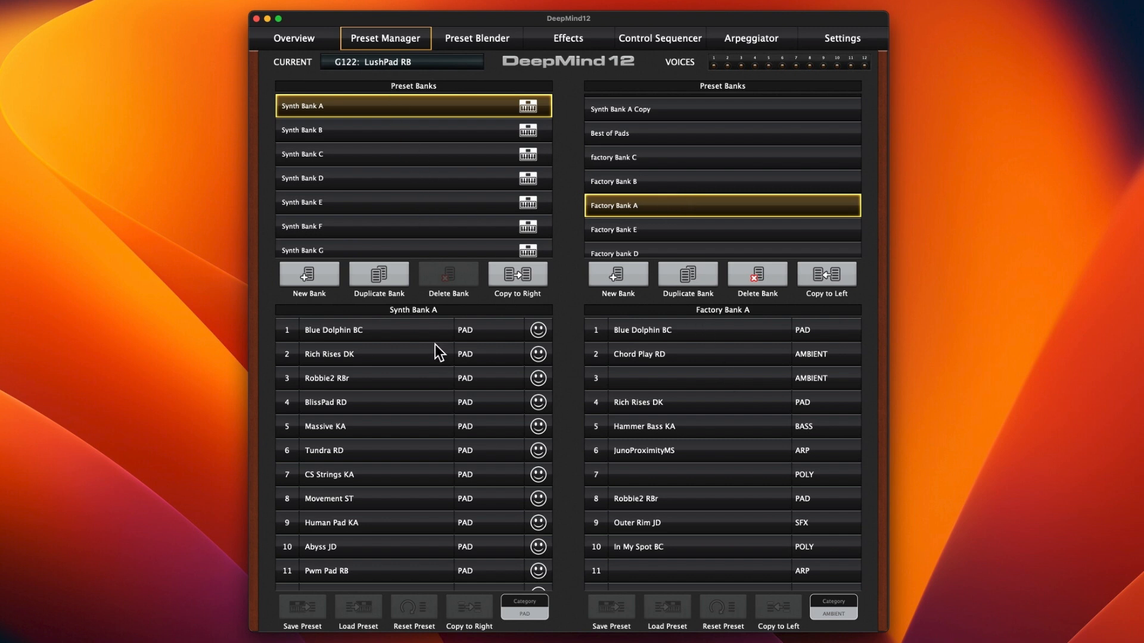
Step: Examine how the presets in Synth Bank A are ordered by category, then return to the first preset
scroll(408, 344, down, 1)
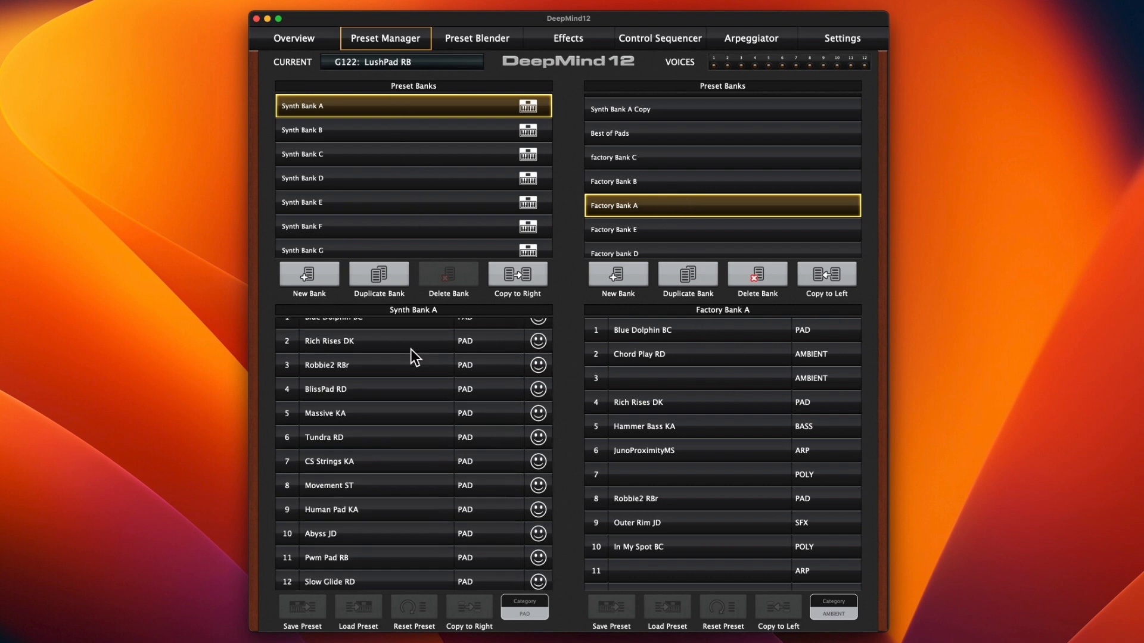
scroll(410, 350, up, 1)
scroll(410, 351, down, 8)
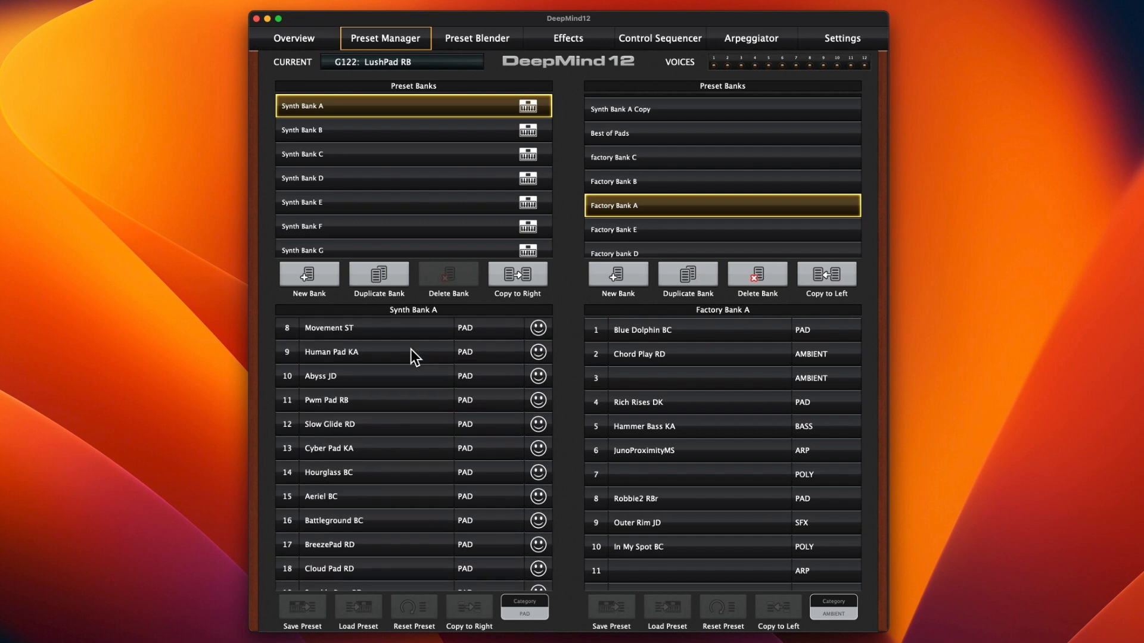
scroll(409, 349, down, 10)
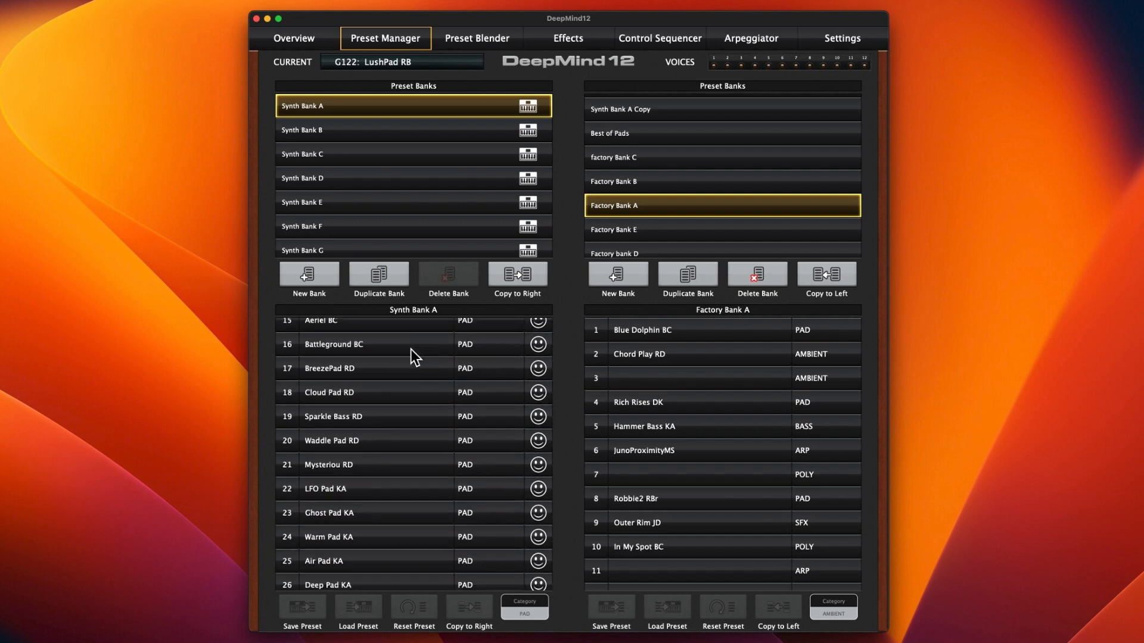
scroll(409, 349, down, 6)
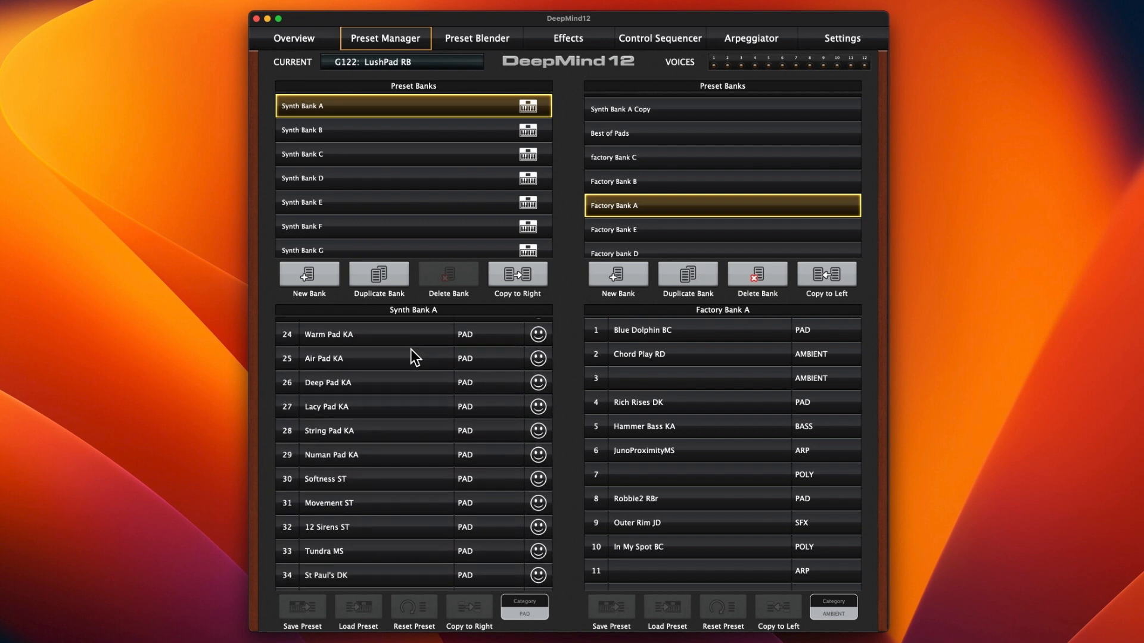
scroll(409, 349, down, 3)
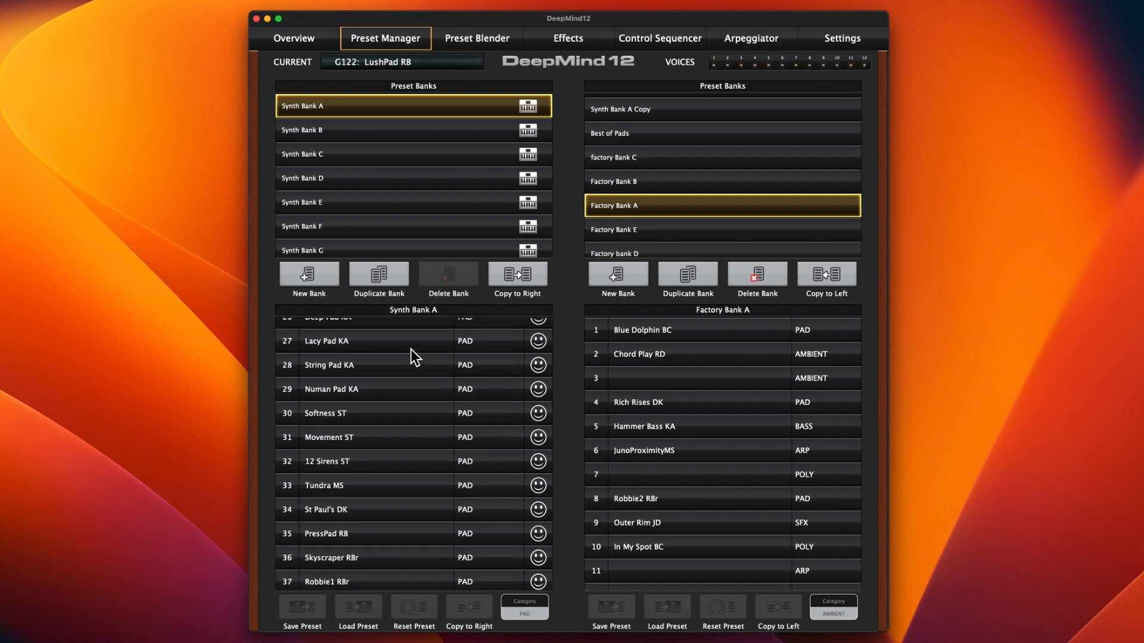
scroll(410, 349, down, 19)
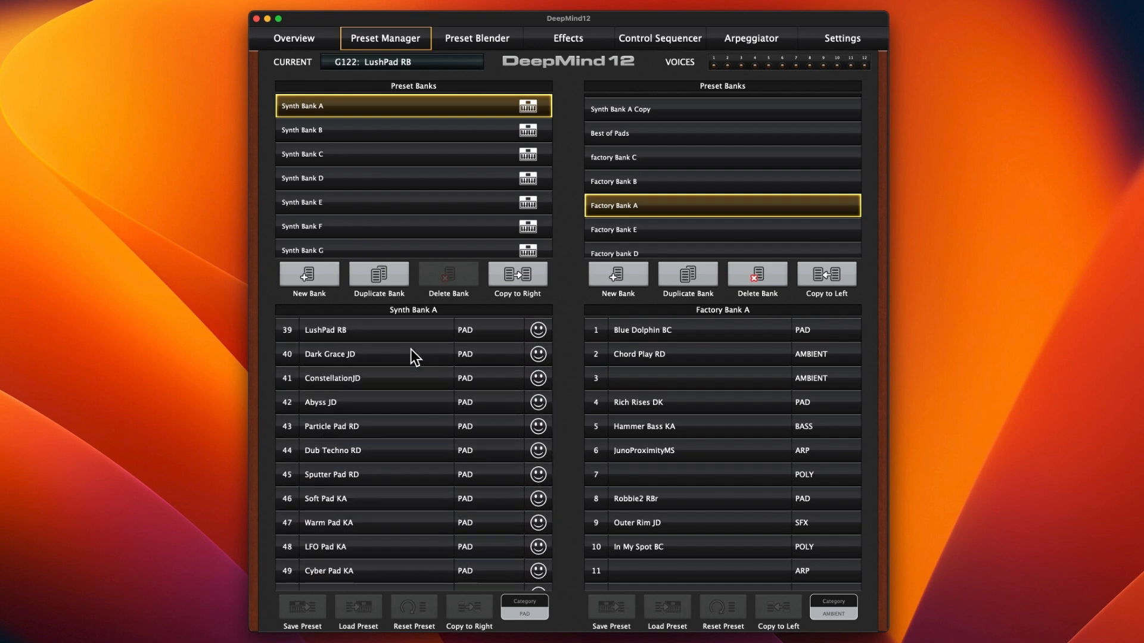
scroll(410, 349, down, 11)
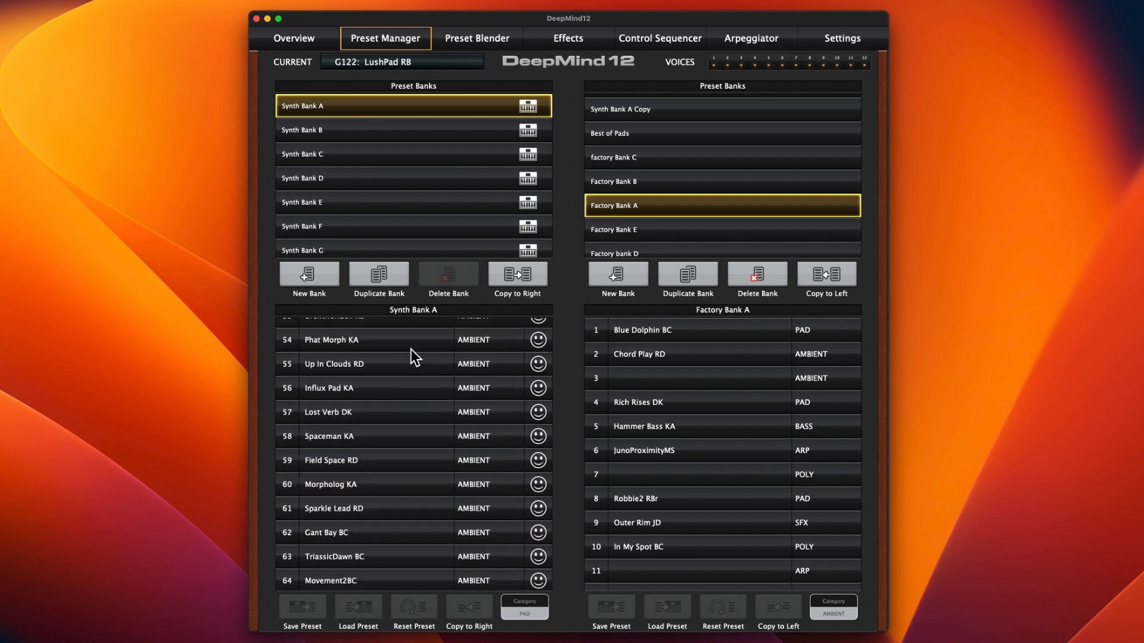
scroll(410, 349, down, 10)
scroll(410, 349, down, 20)
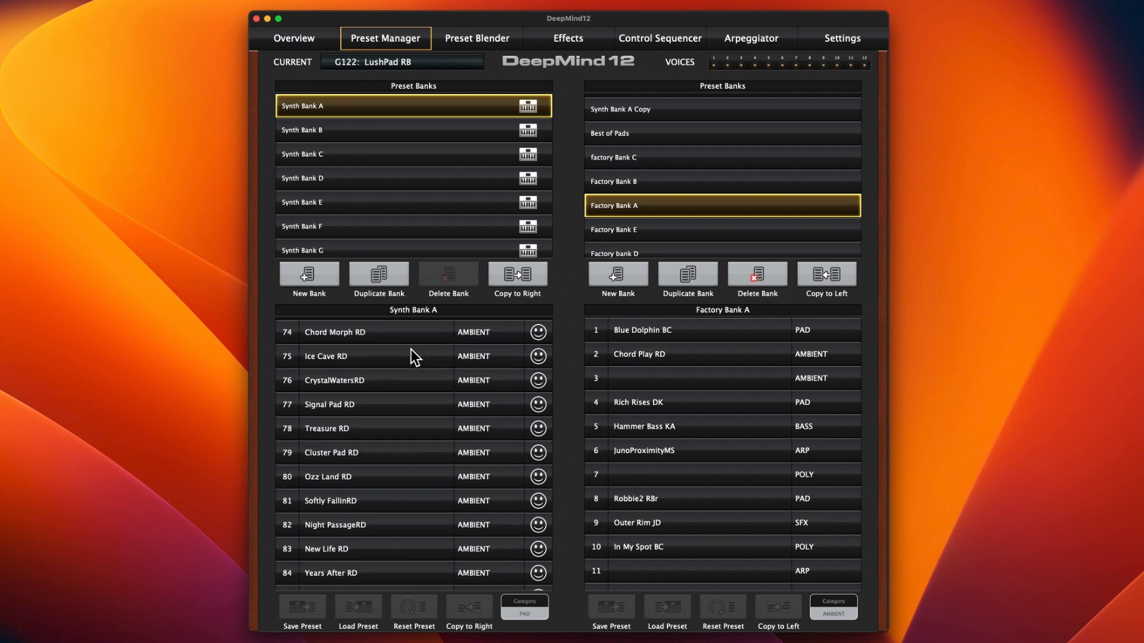
scroll(409, 349, up, 20)
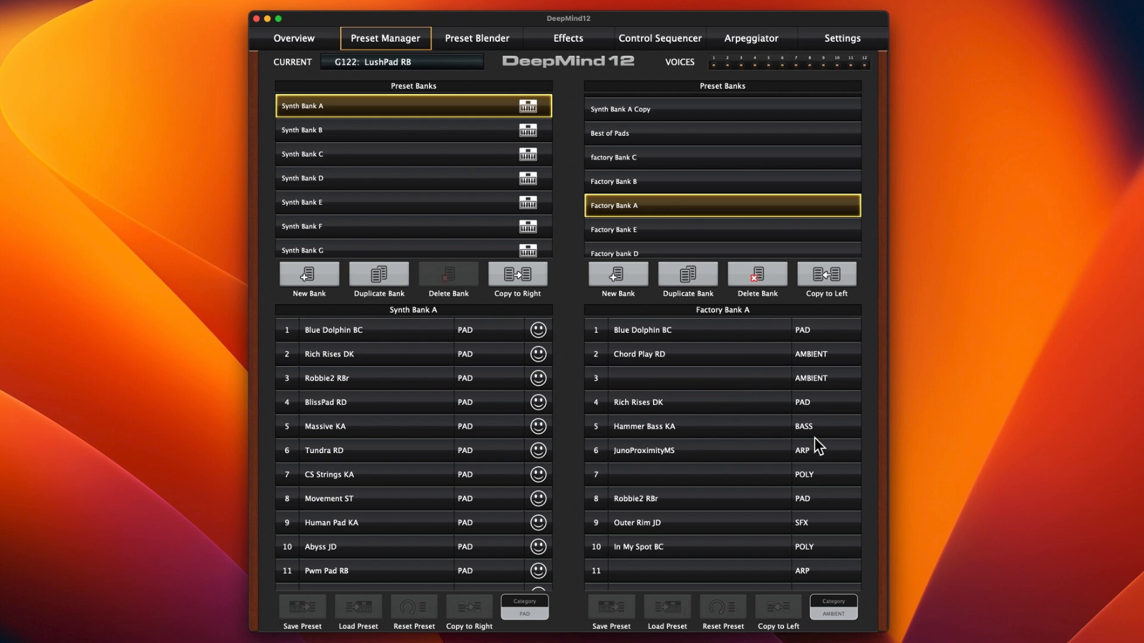
Step: Examine the preset names and categories in Factory Bank A to see how they are ordered
scroll(813, 441, down, 2)
scroll(812, 447, down, 4)
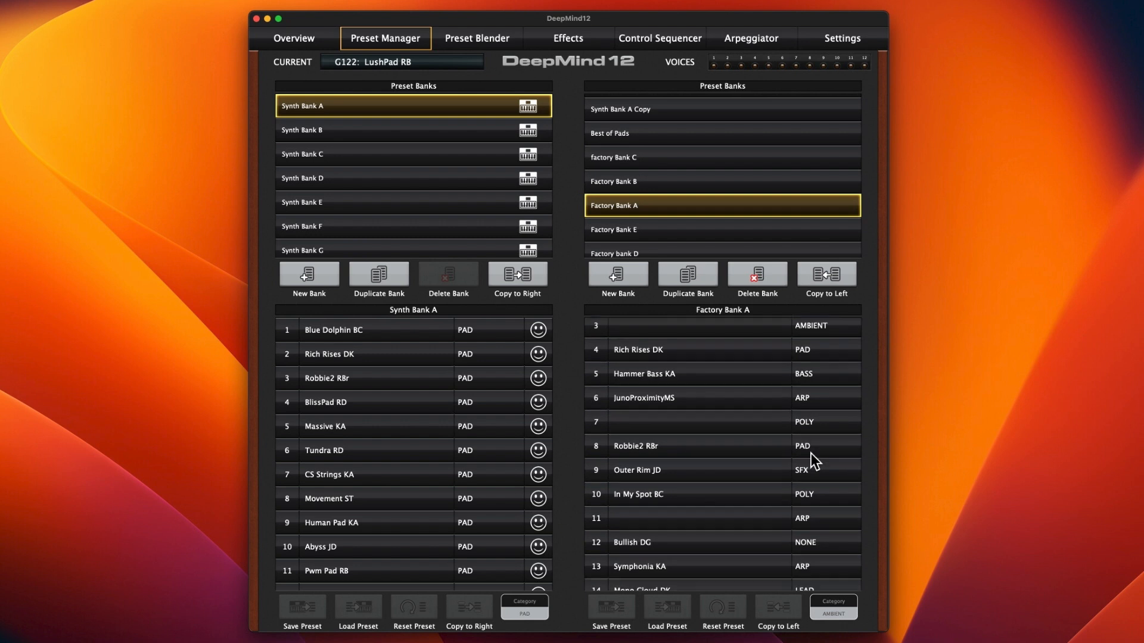
scroll(810, 458, down, 1)
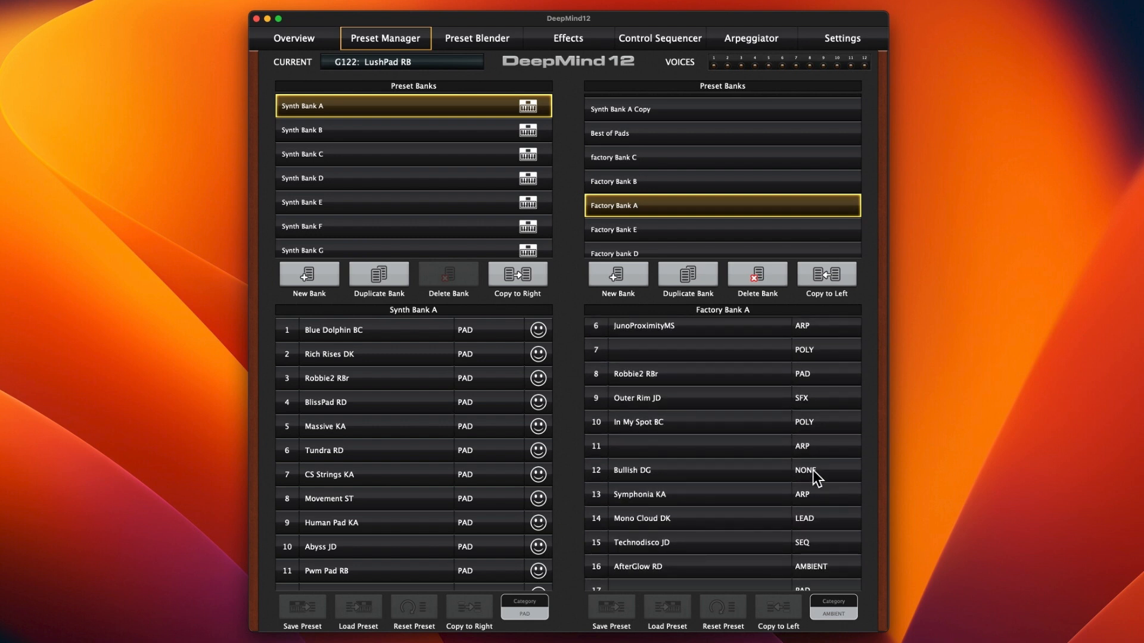
scroll(813, 470, down, 2)
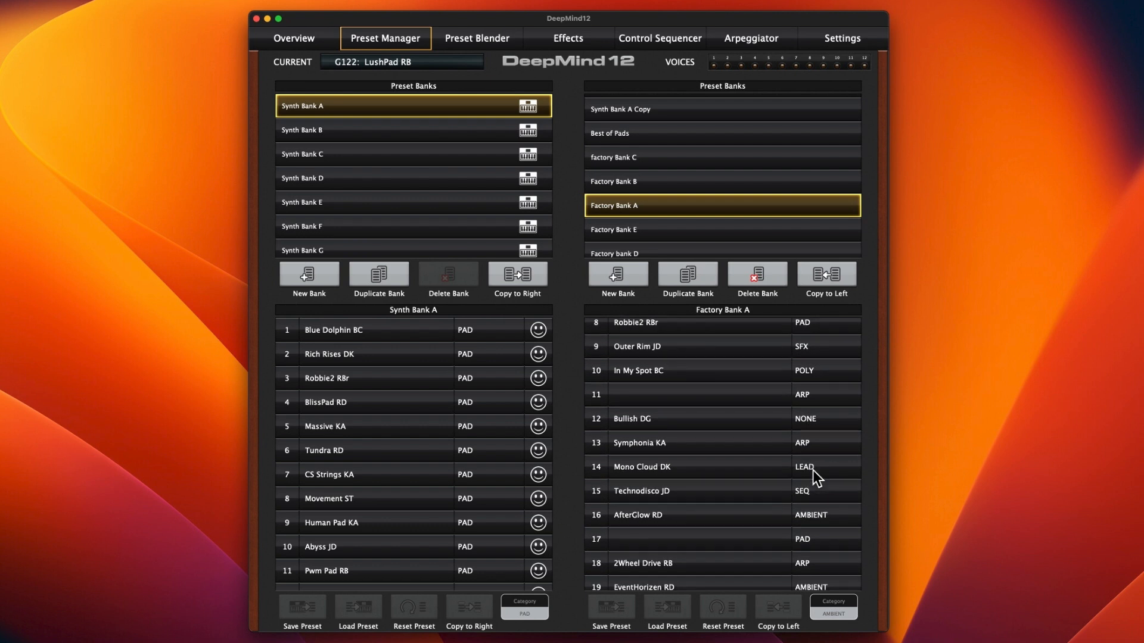
scroll(813, 470, up, 5)
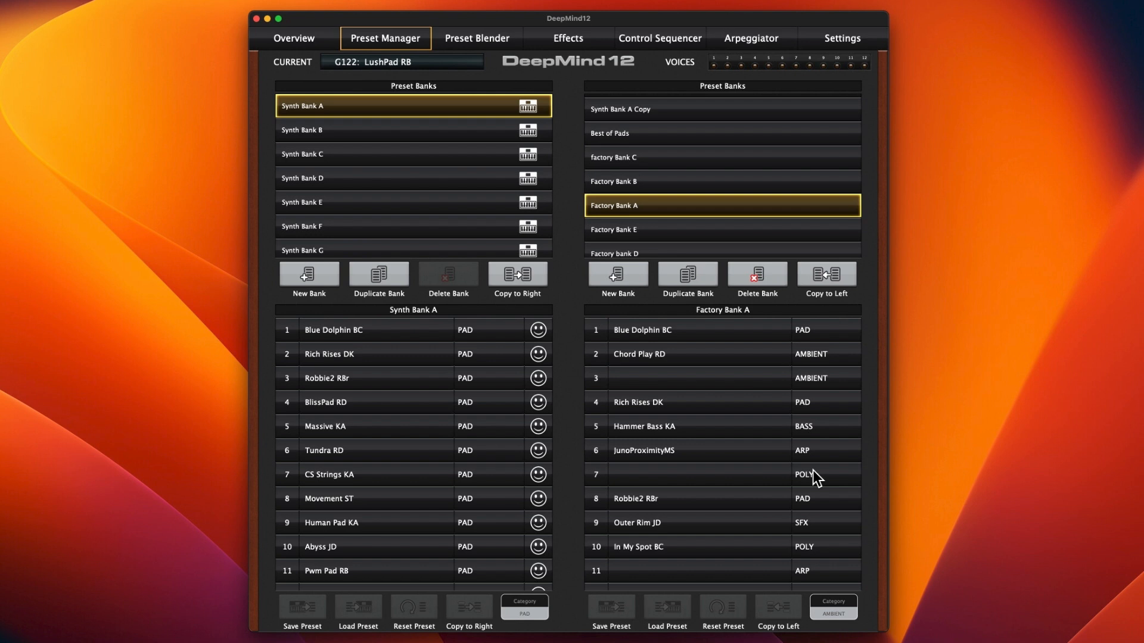
Step: Show the presets of Factory Bank B beside Synth Bank A and examine their categories
scroll(779, 186, down, 1)
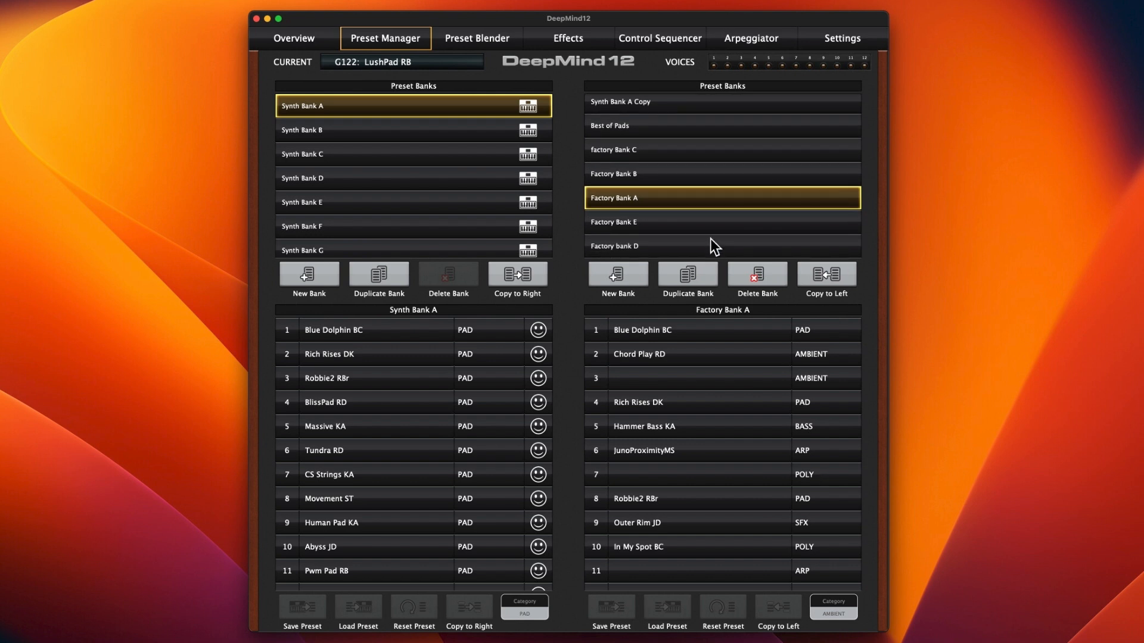
click(702, 173)
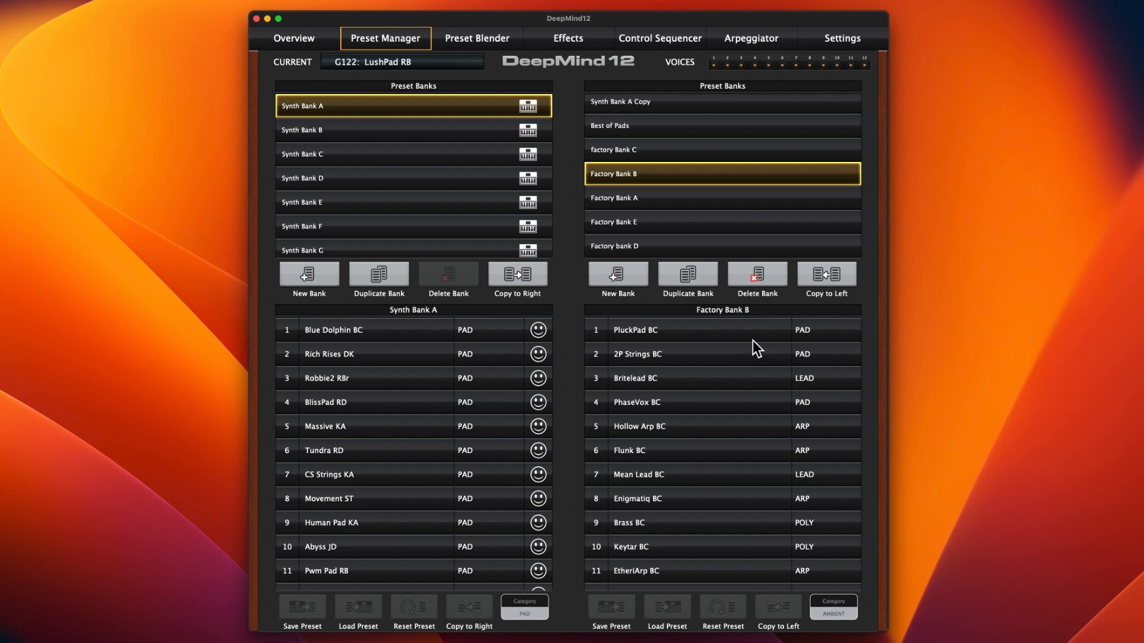
scroll(752, 332, down, 1)
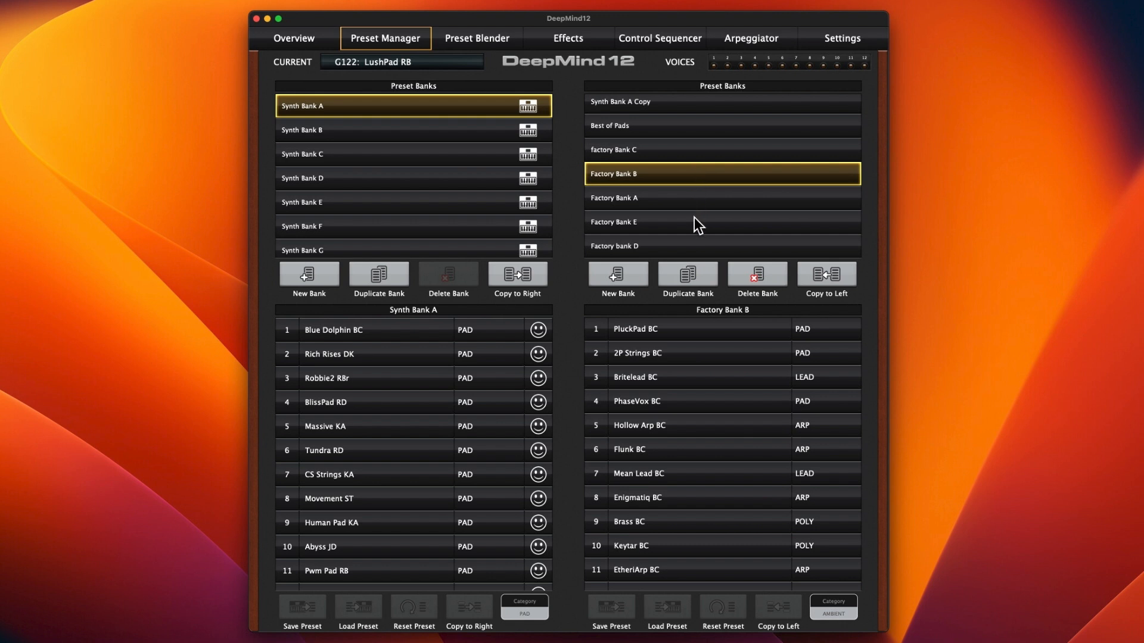
scroll(696, 352, down, 6)
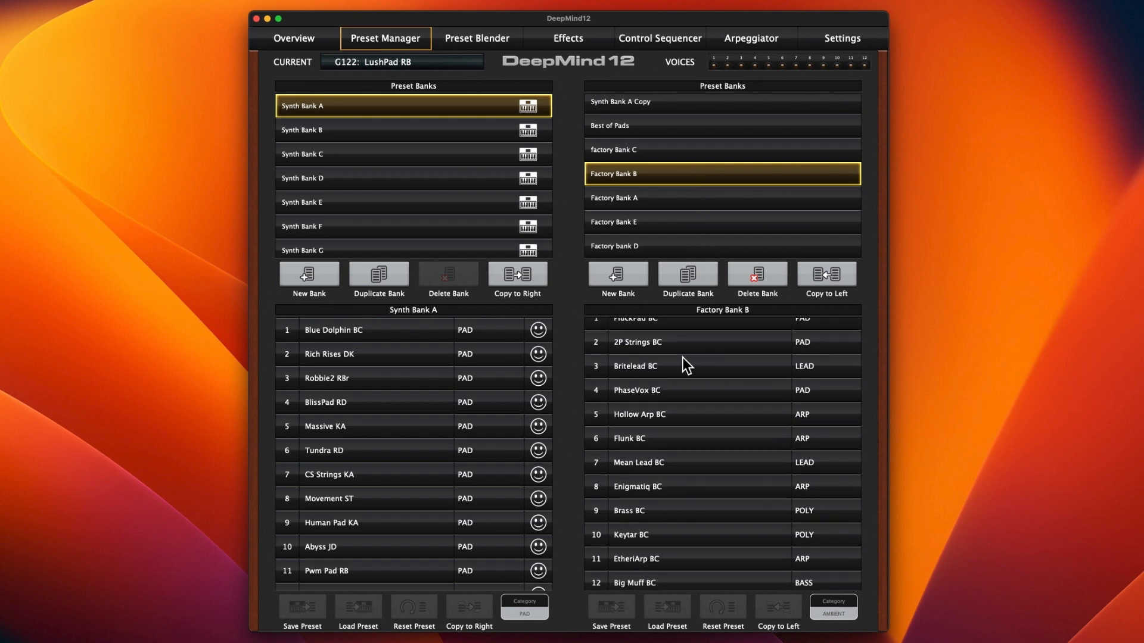
Step: Look through the rest of Factory Bank B, then show factory Bank C and examine its presets and categories
scroll(684, 377, down, 13)
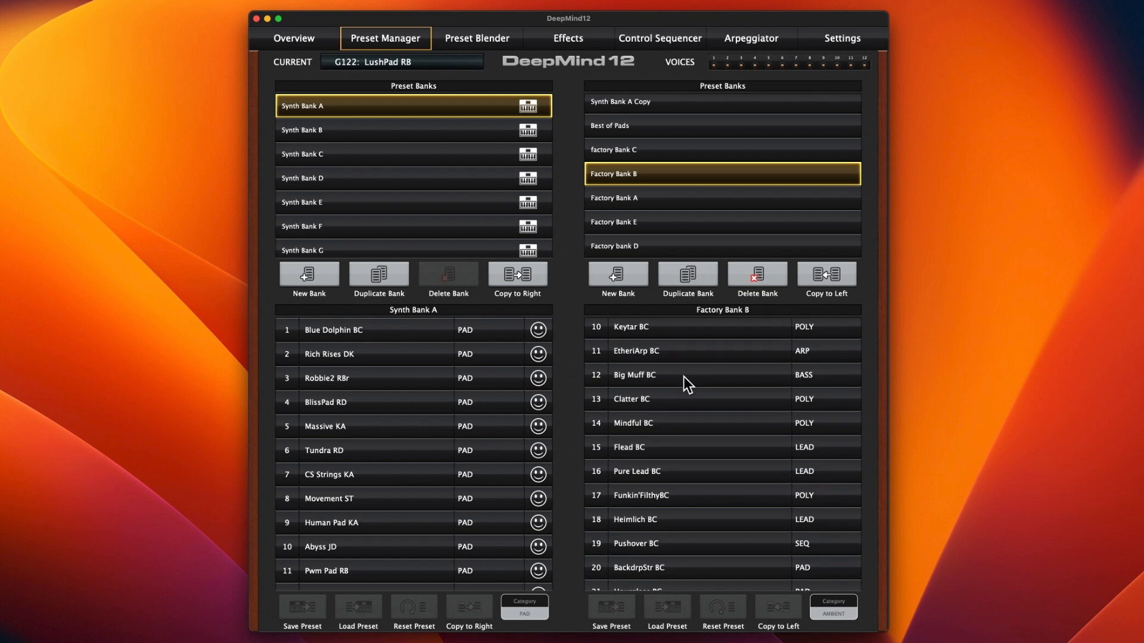
scroll(684, 384, down, 10)
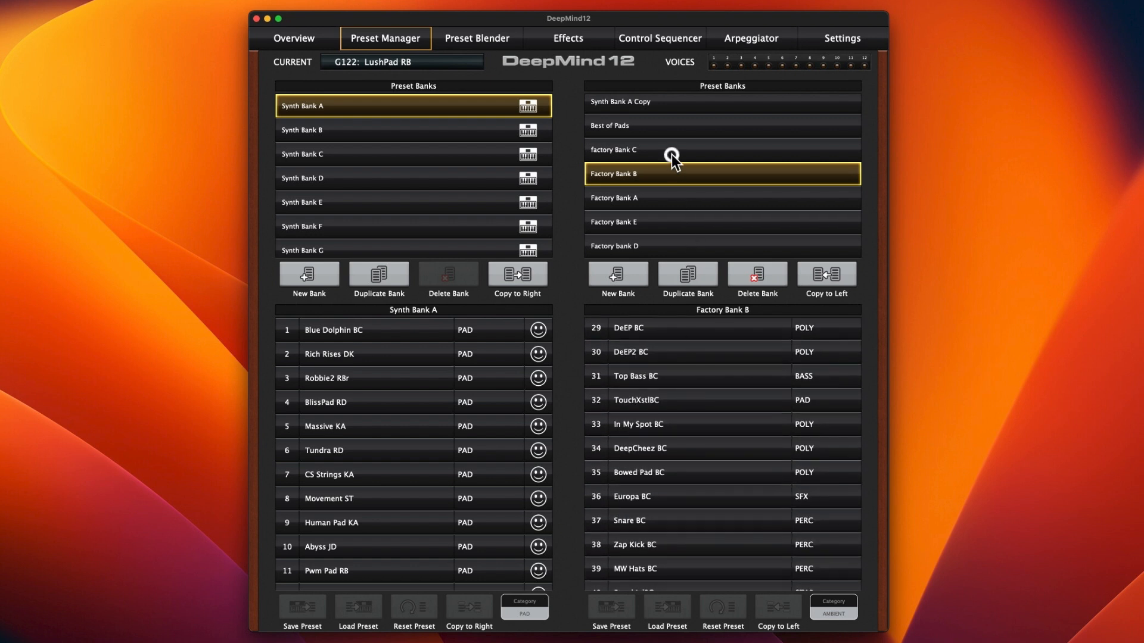
click(671, 156)
scroll(697, 363, down, 1)
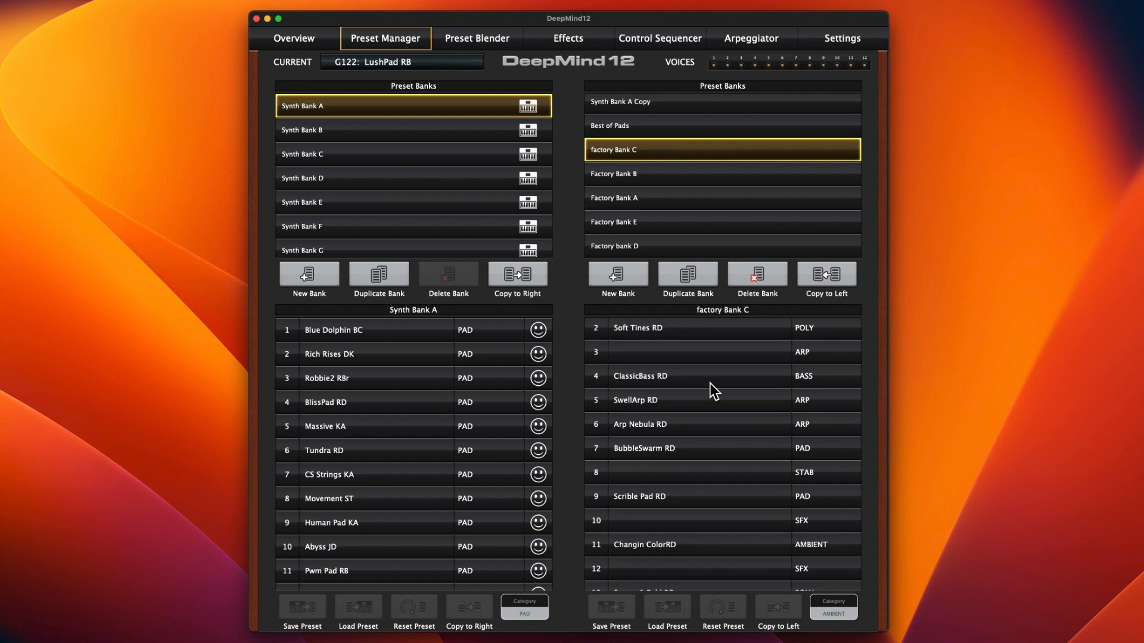
scroll(708, 416, down, 2)
scroll(706, 463, up, 3)
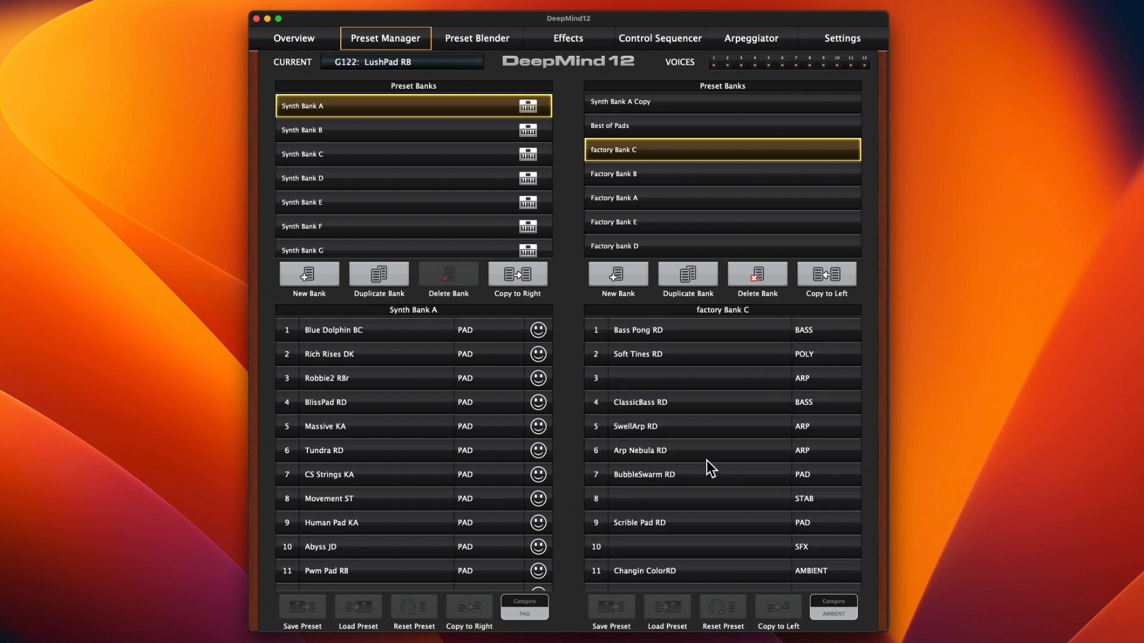
Step: Try to restore the blank name of preset 3 in factory Bank C by editing its name
click(674, 380)
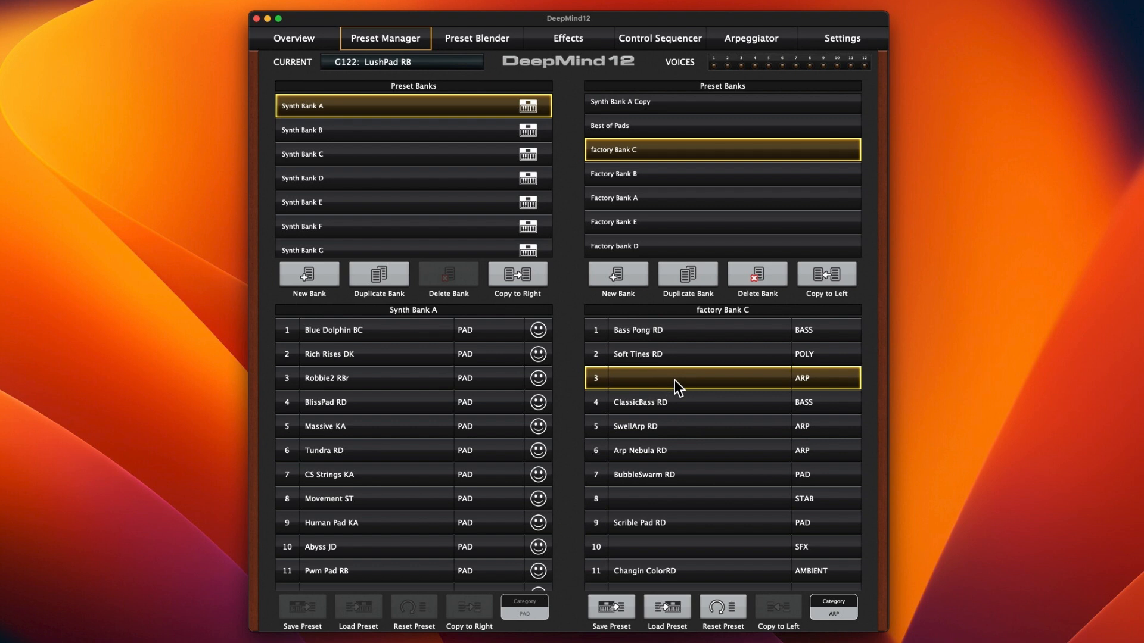
double_click(674, 380)
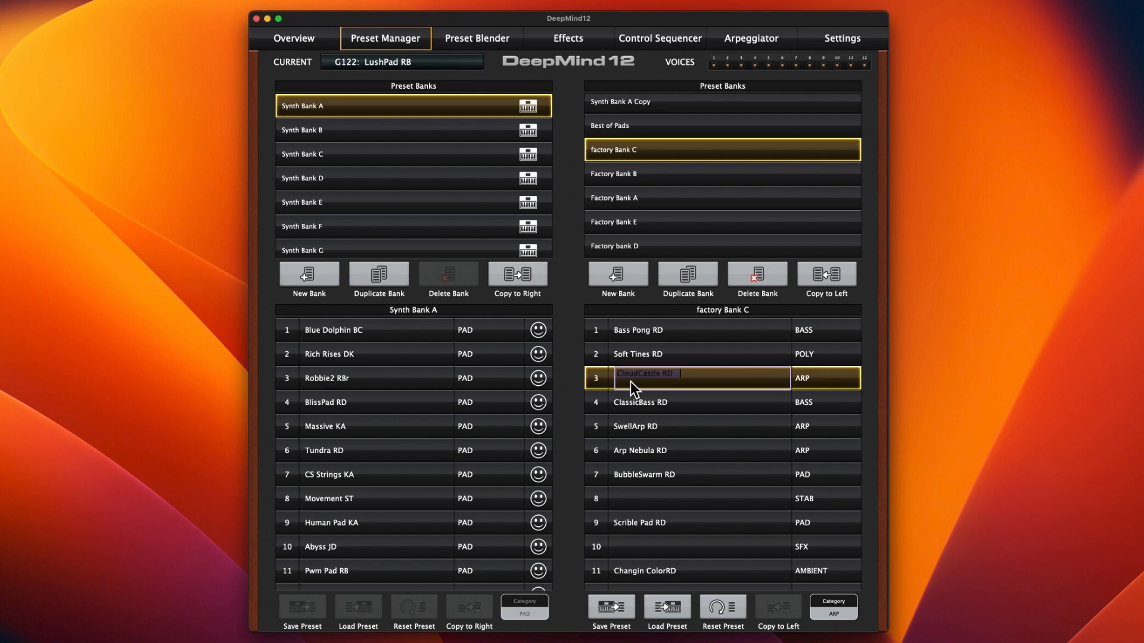
key(BackSpace)
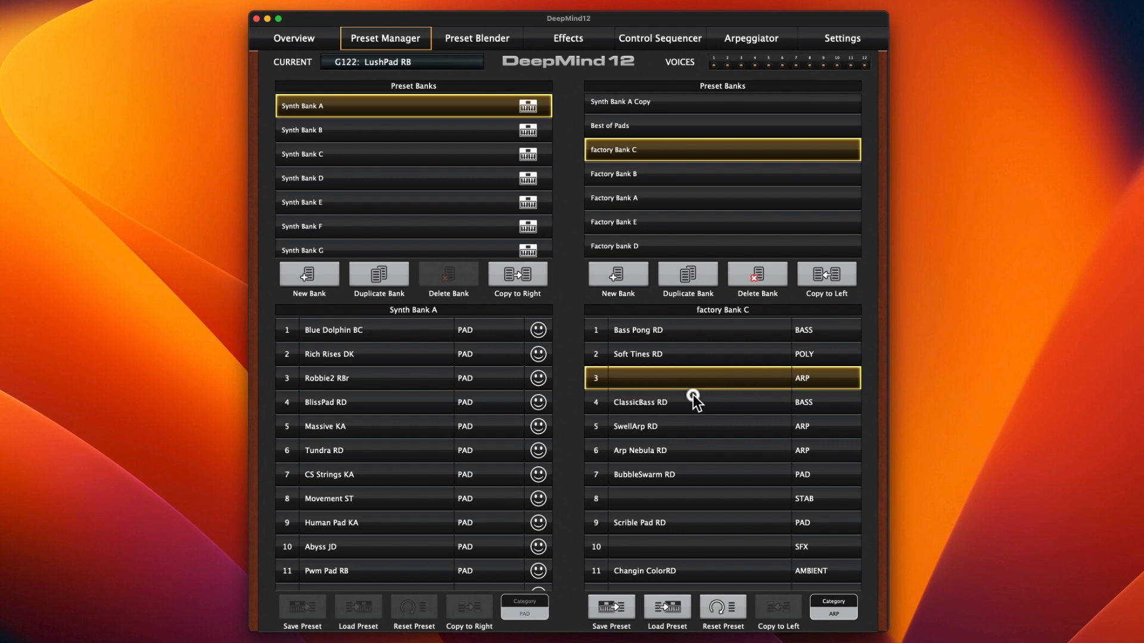
click(692, 394)
click(692, 381)
Step: Check factory Bank C for further presets with blank names, then show Factory bank D and examine its categories
scroll(693, 483, down, 5)
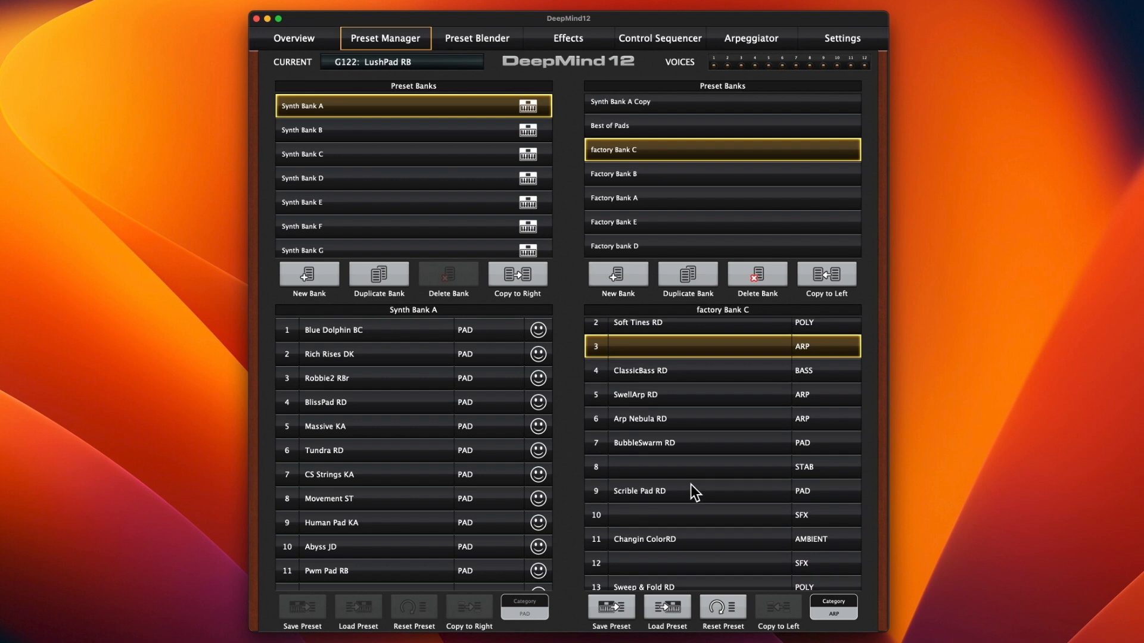
scroll(692, 480, down, 1)
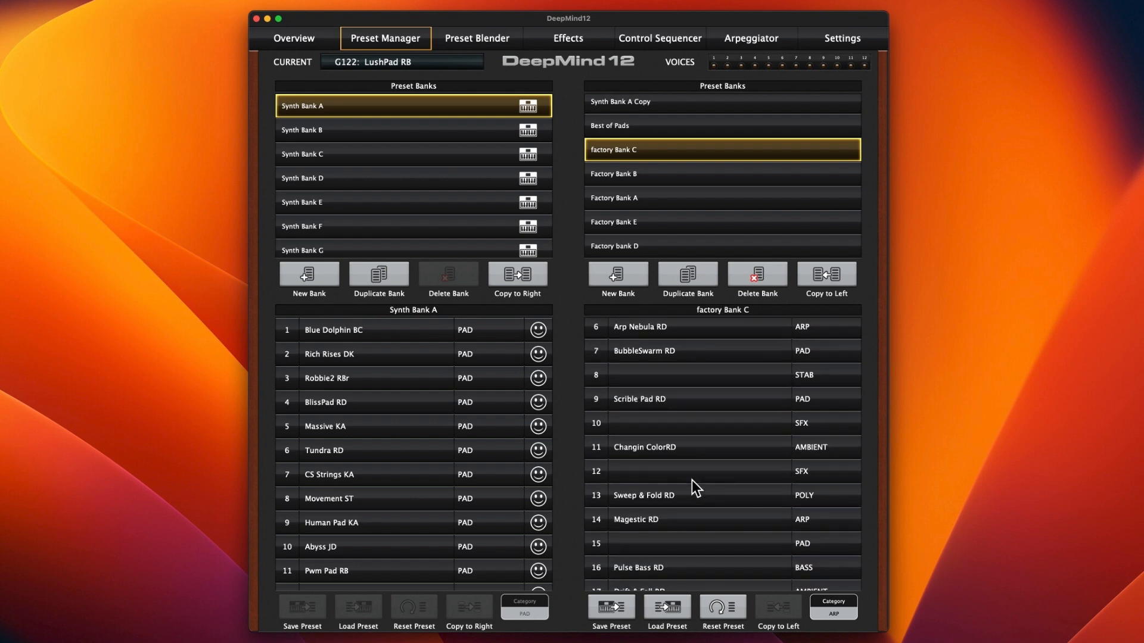
scroll(691, 480, down, 3)
click(660, 237)
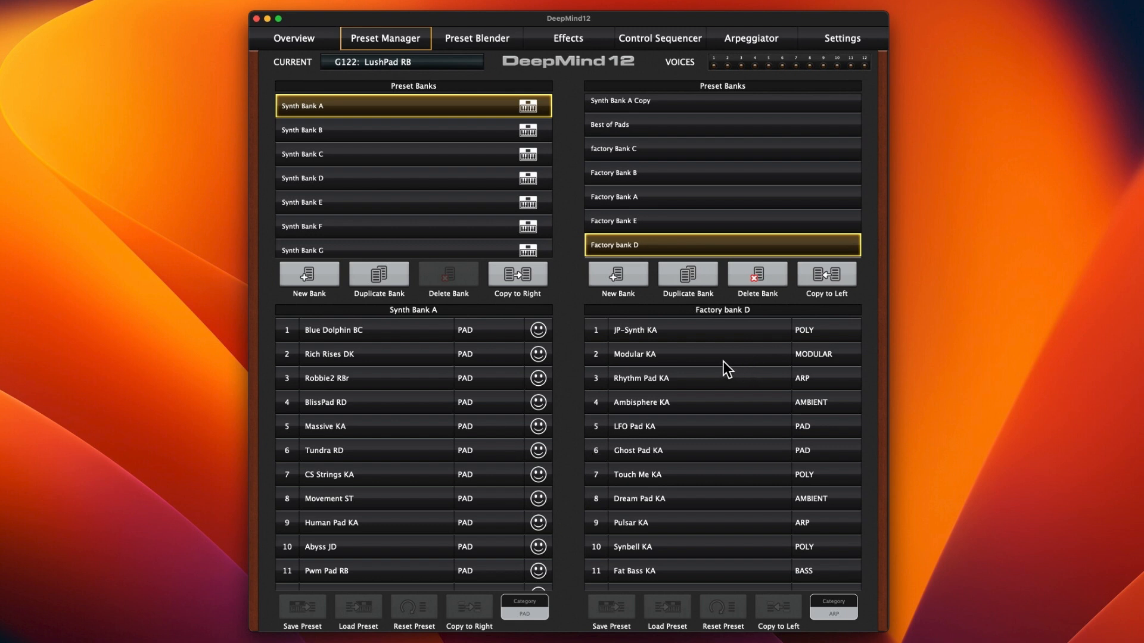
scroll(723, 361, down, 1)
scroll(723, 361, down, 1)
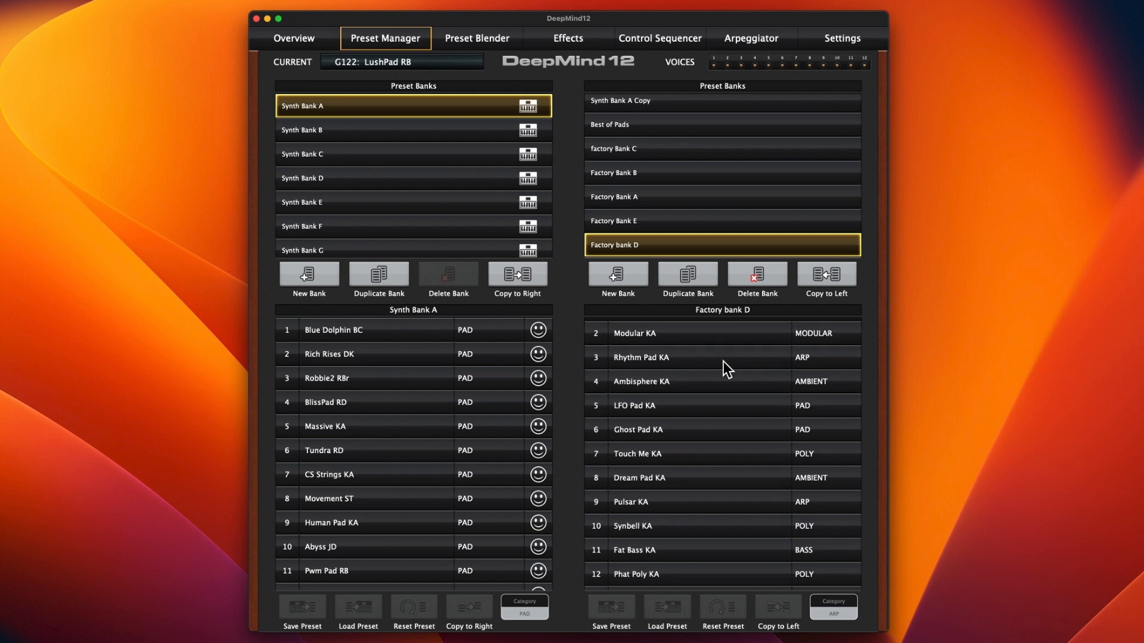
Step: Show the presets of Factory Bank E and examine their names and categories down the list
click(691, 221)
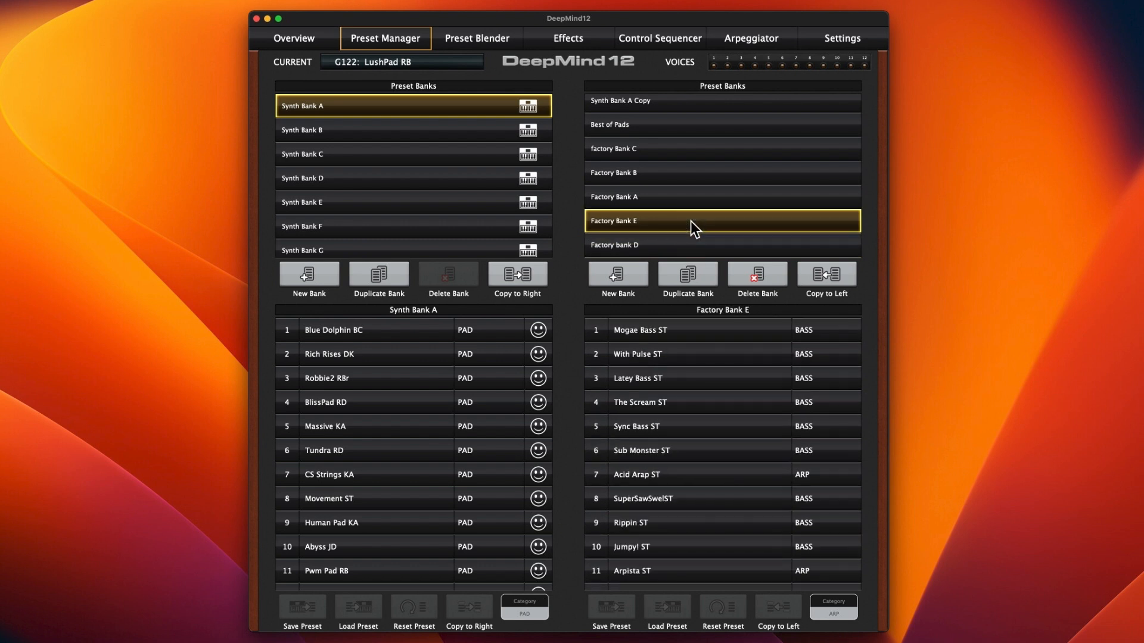
scroll(709, 409, down, 10)
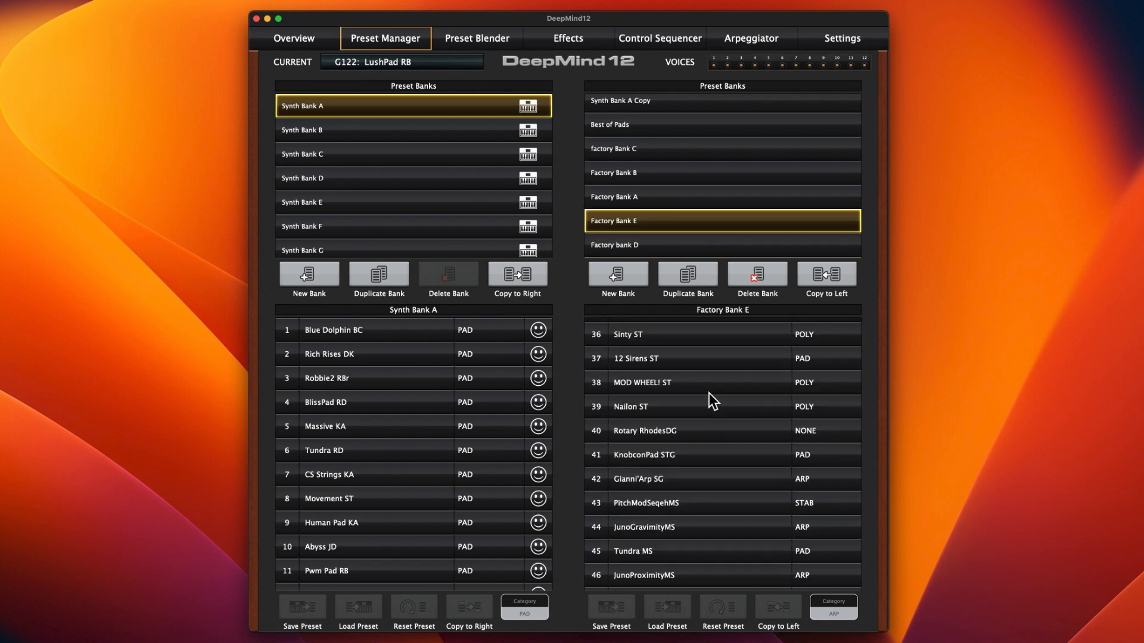
scroll(709, 413, down, 3)
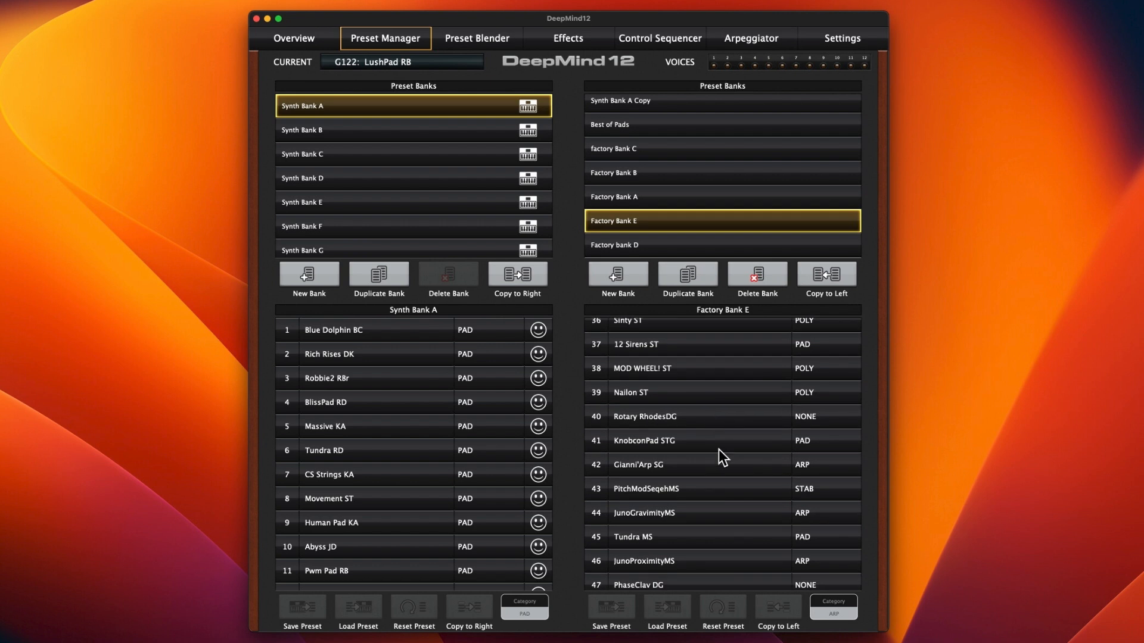
scroll(722, 445, down, 6)
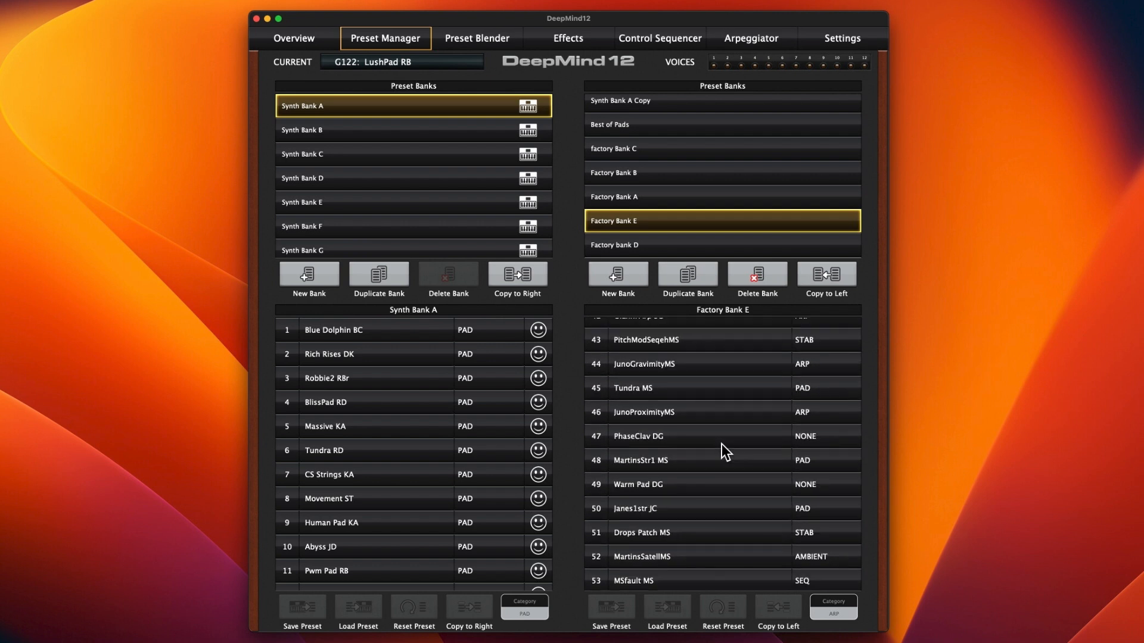
scroll(722, 445, down, 8)
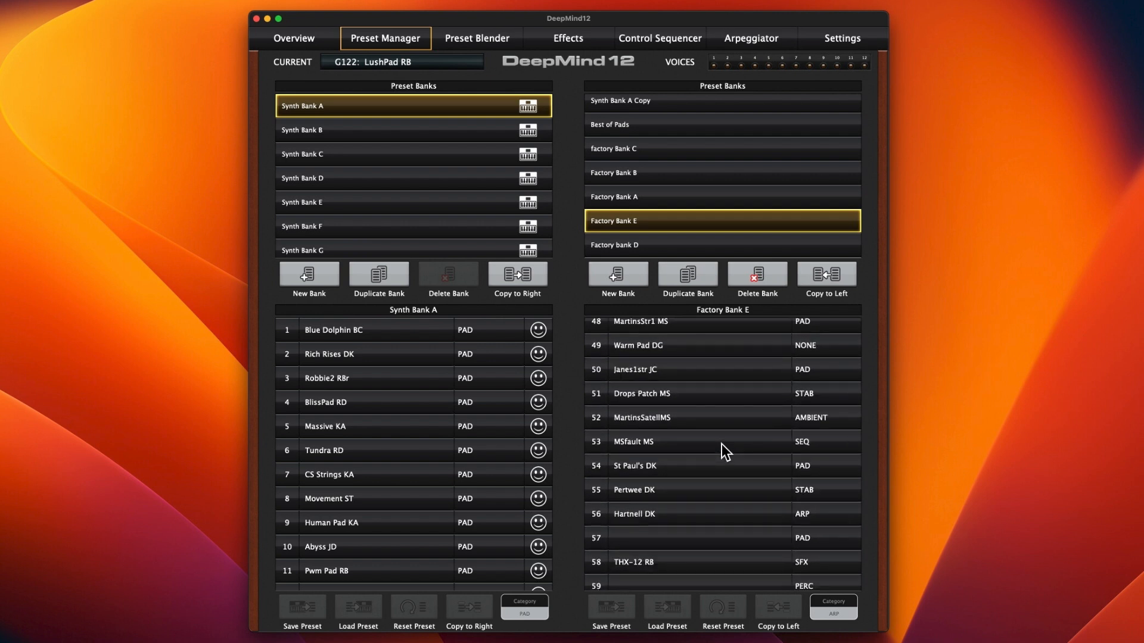
Step: Show the presets of Factory Bank F and examine how their categories are distributed
scroll(721, 444, down, 1)
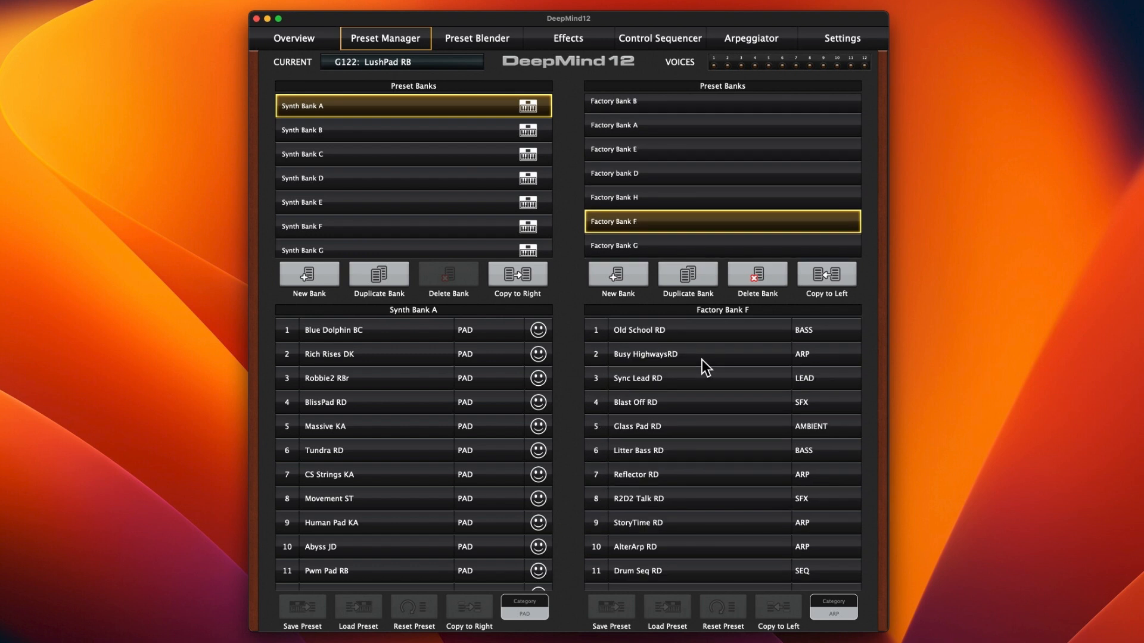
scroll(702, 363, down, 2)
scroll(703, 366, down, 13)
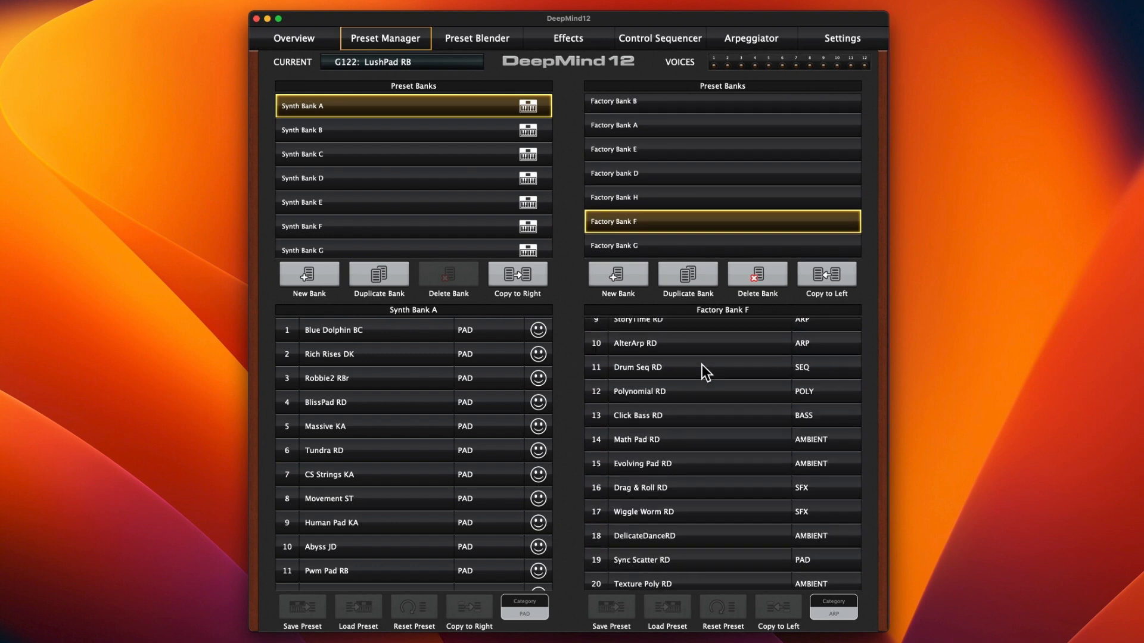
scroll(701, 364, down, 20)
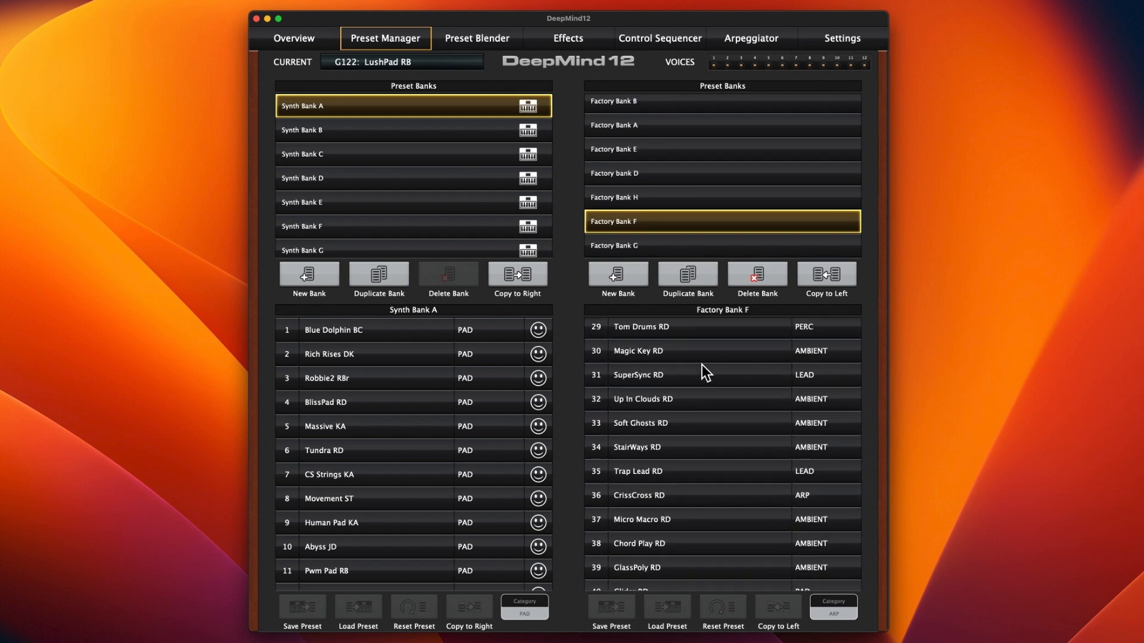
Step: Show the presets of Factory Bank G, examine their categories and return to the first preset
scroll(702, 367, down, 20)
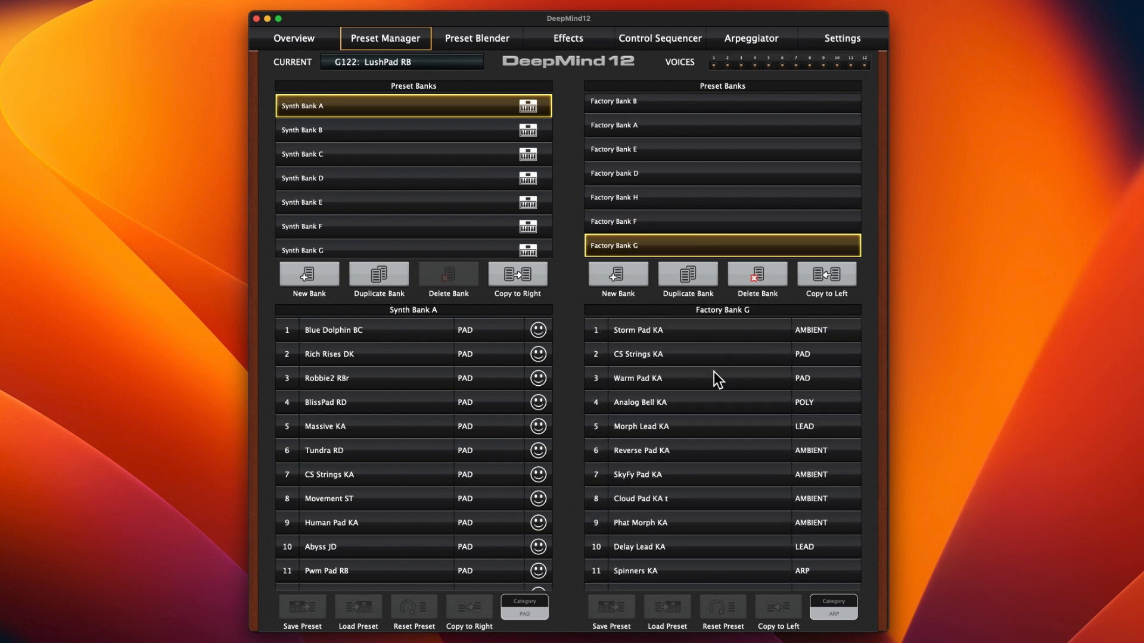
scroll(712, 370, down, 8)
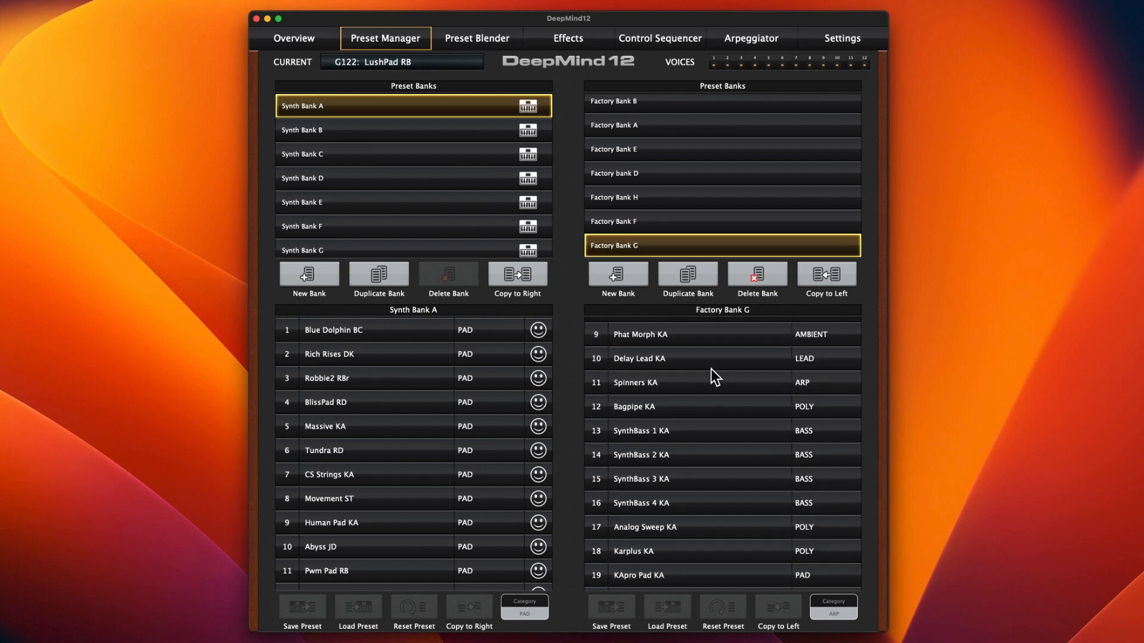
scroll(710, 370, down, 7)
scroll(710, 370, up, 15)
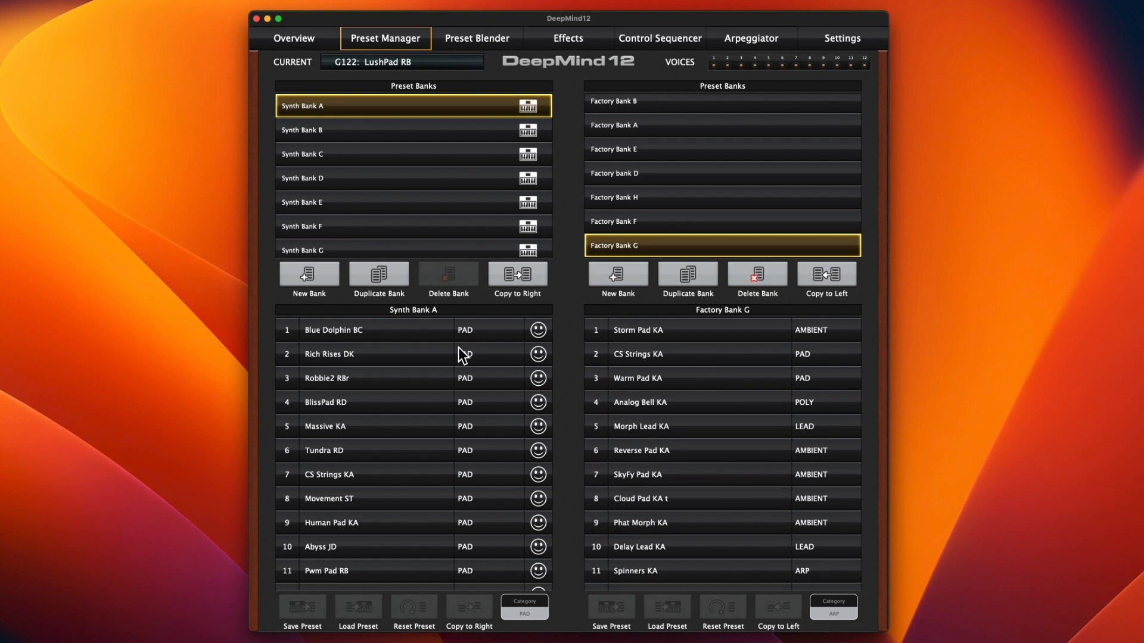
Step: Review the categories available for Blue Dolphin BC in Synth Bank A and choose PAD
click(406, 333)
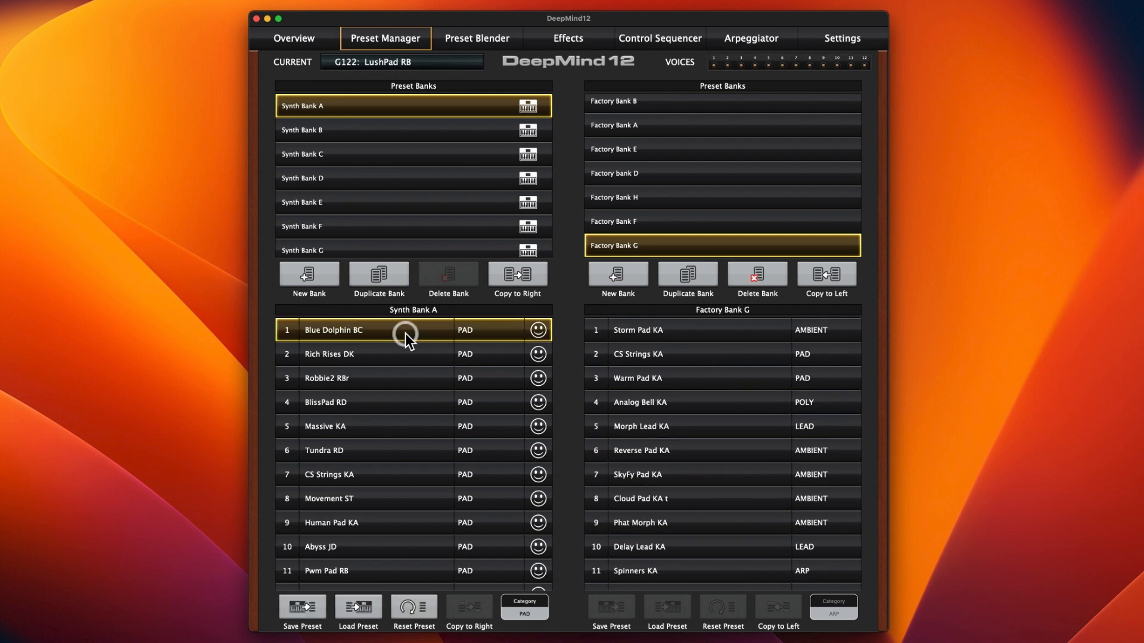
click(520, 604)
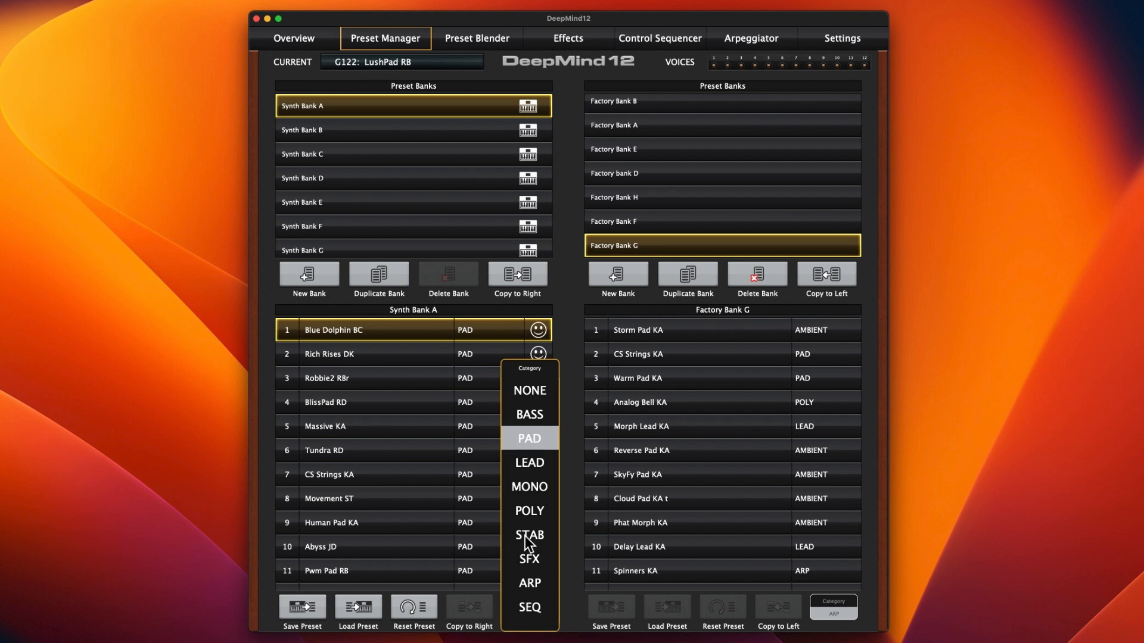
click(535, 441)
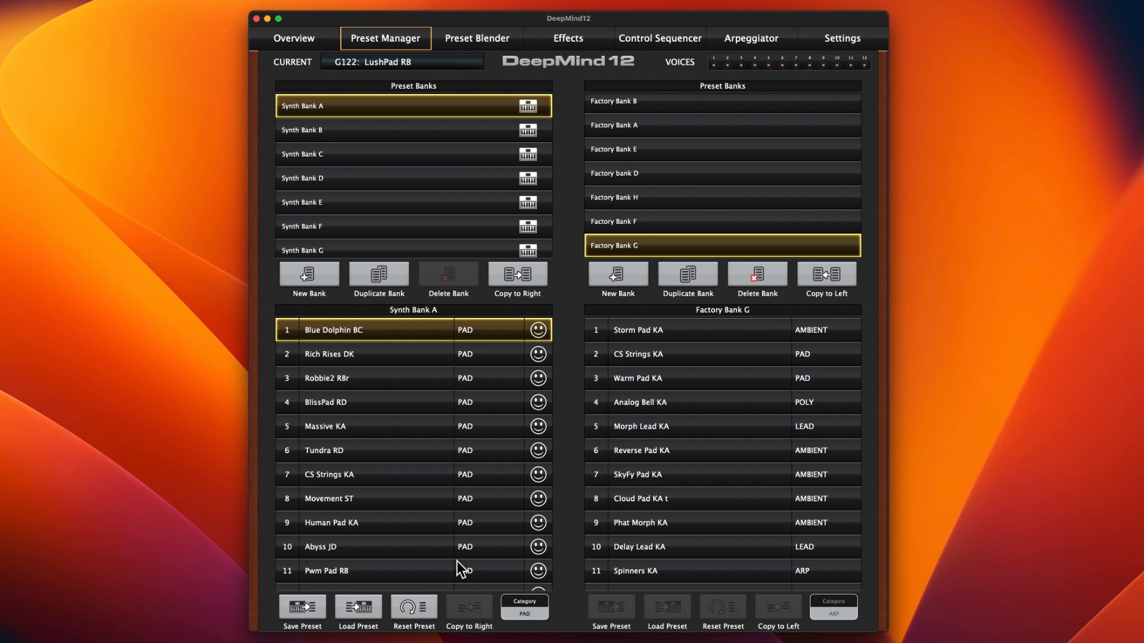
Step: Show the Best of Pads bank beside Synth Bank A and check its presets for any category other than PAD
scroll(692, 180, down, 5)
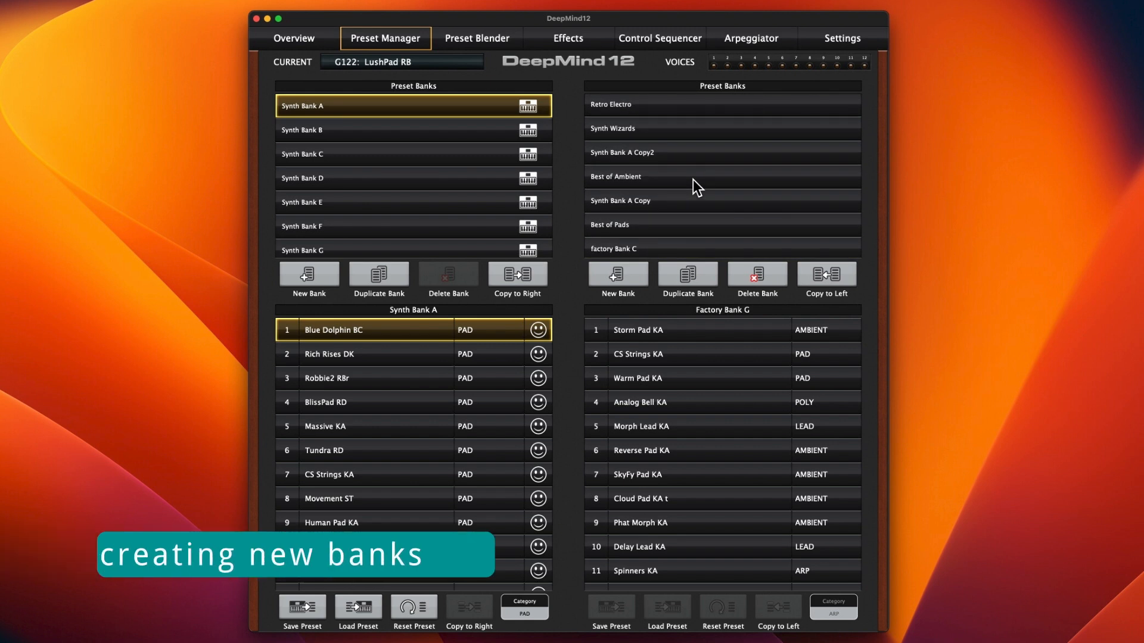
click(689, 226)
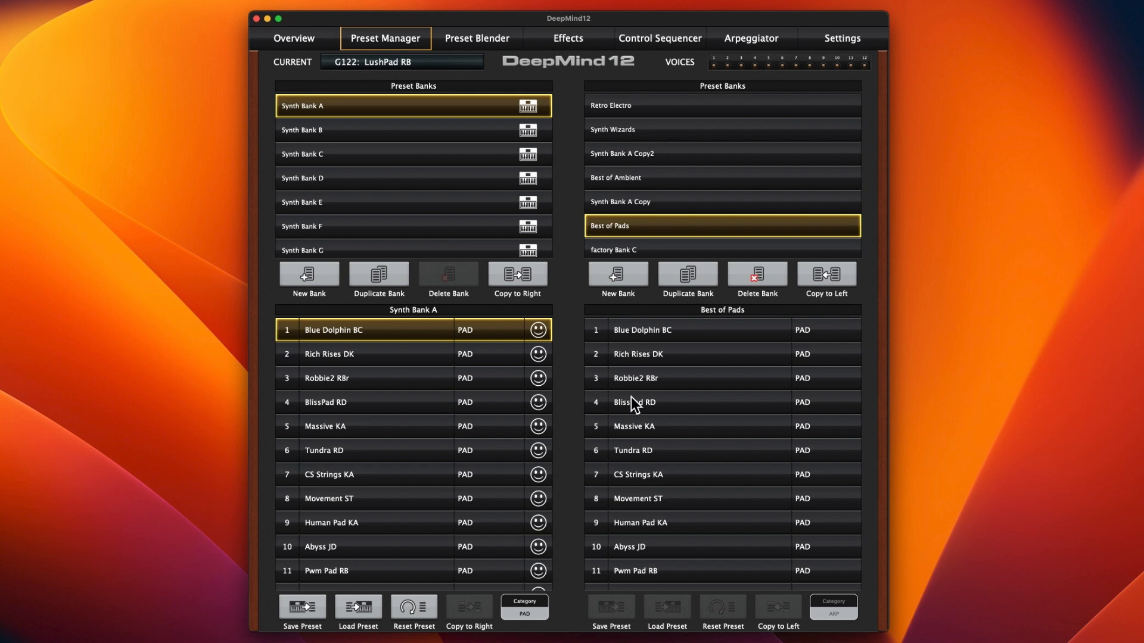
scroll(711, 401, down, 10)
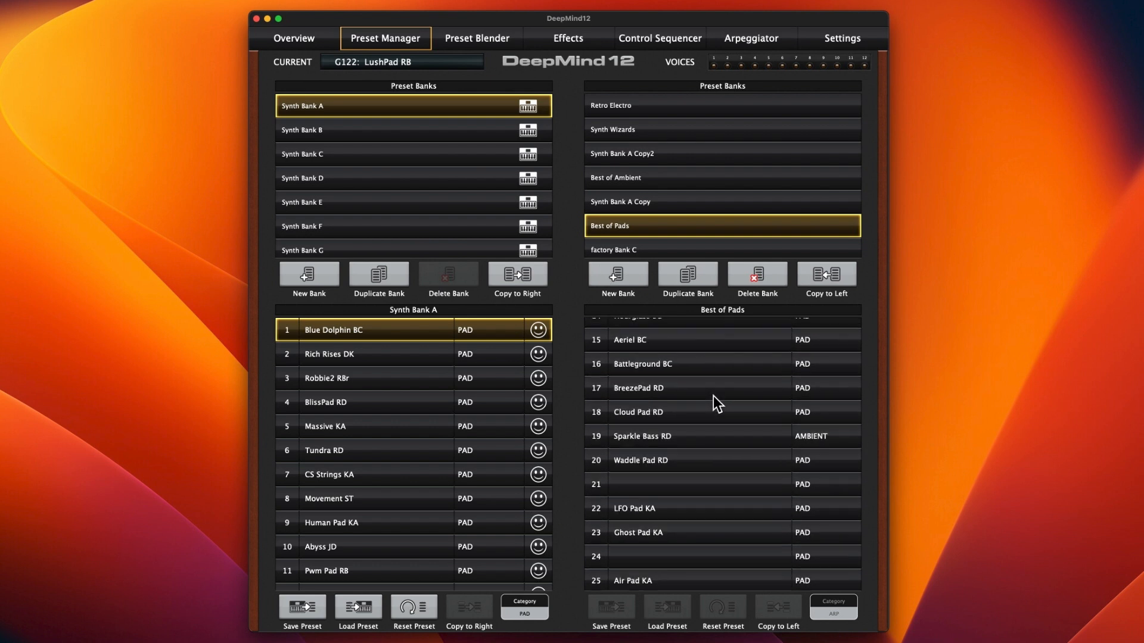
scroll(713, 395, down, 3)
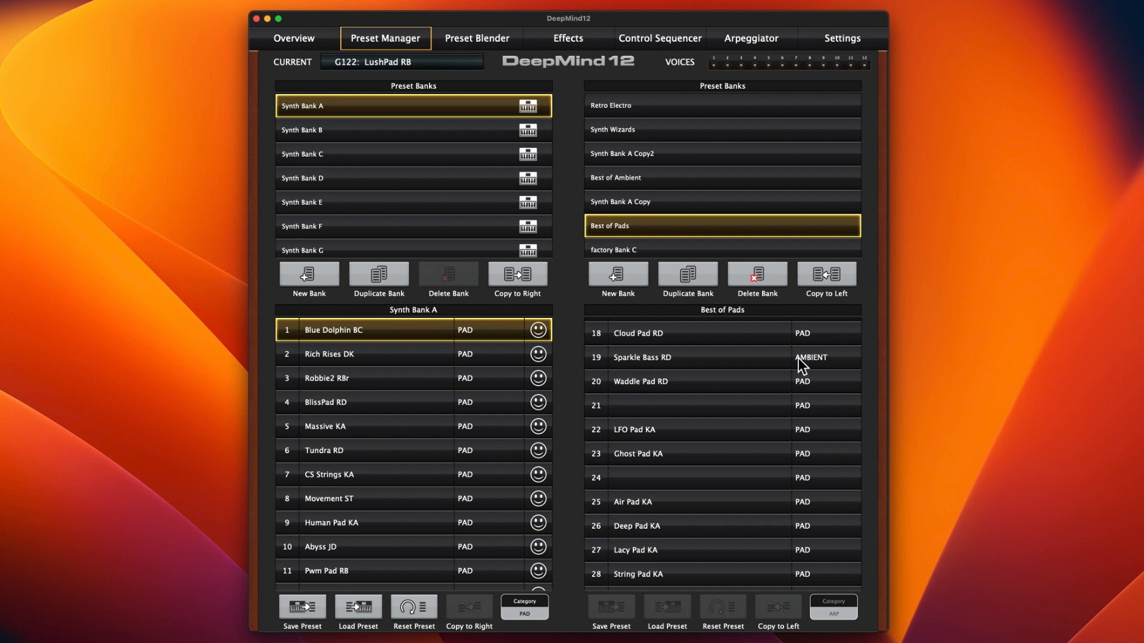
Step: Set the category of preset 19, Sparkle Bass RD, in the Best of Pads bank to PAD
scroll(819, 398, up, 2)
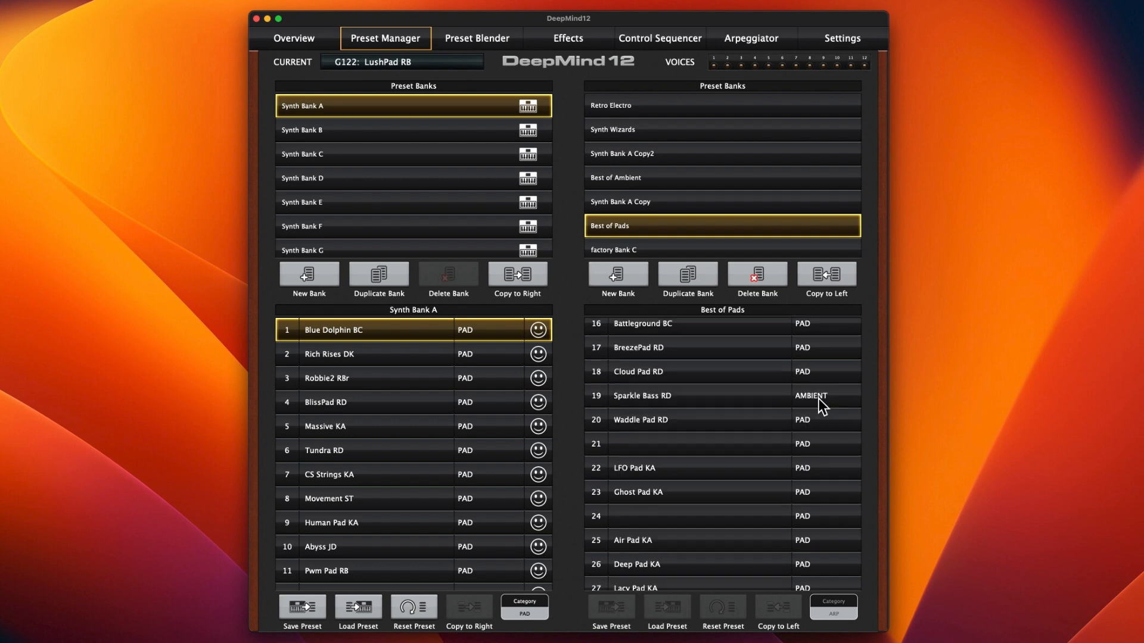
click(816, 396)
click(838, 615)
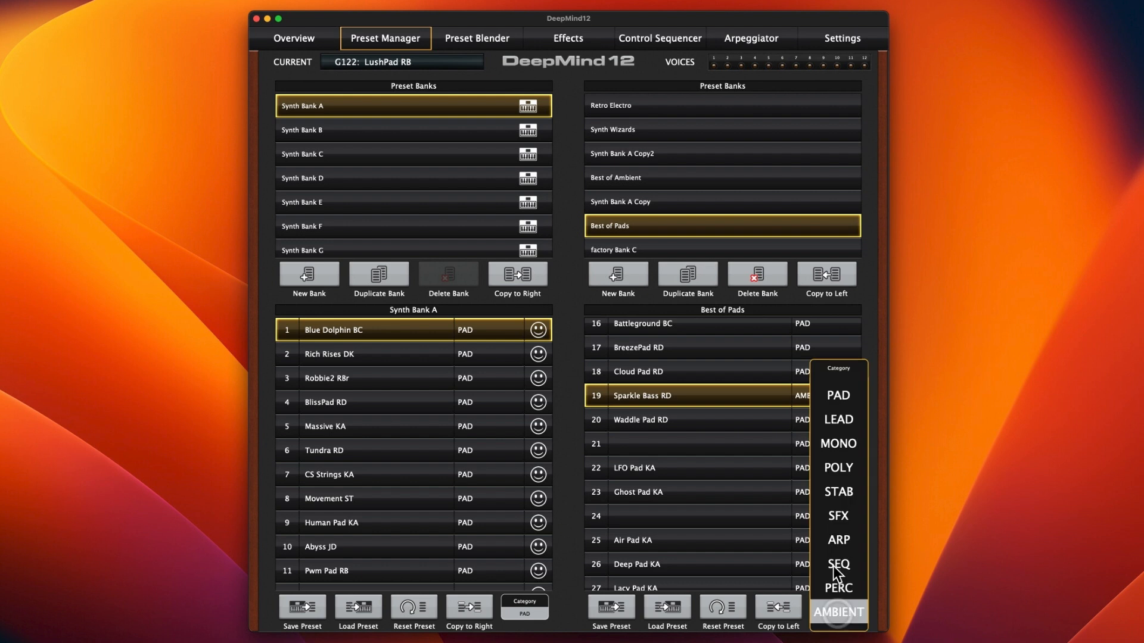
click(834, 396)
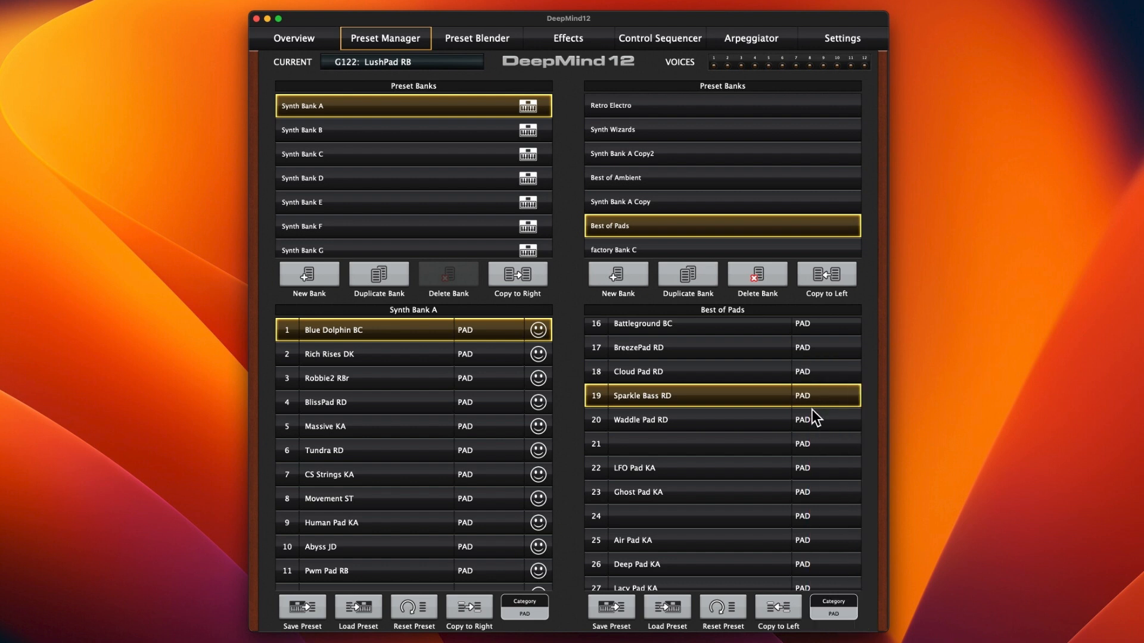
Step: Show the Best of Ambient bank beside Synth Bank A and check its presets' categories
scroll(720, 435, up, 15)
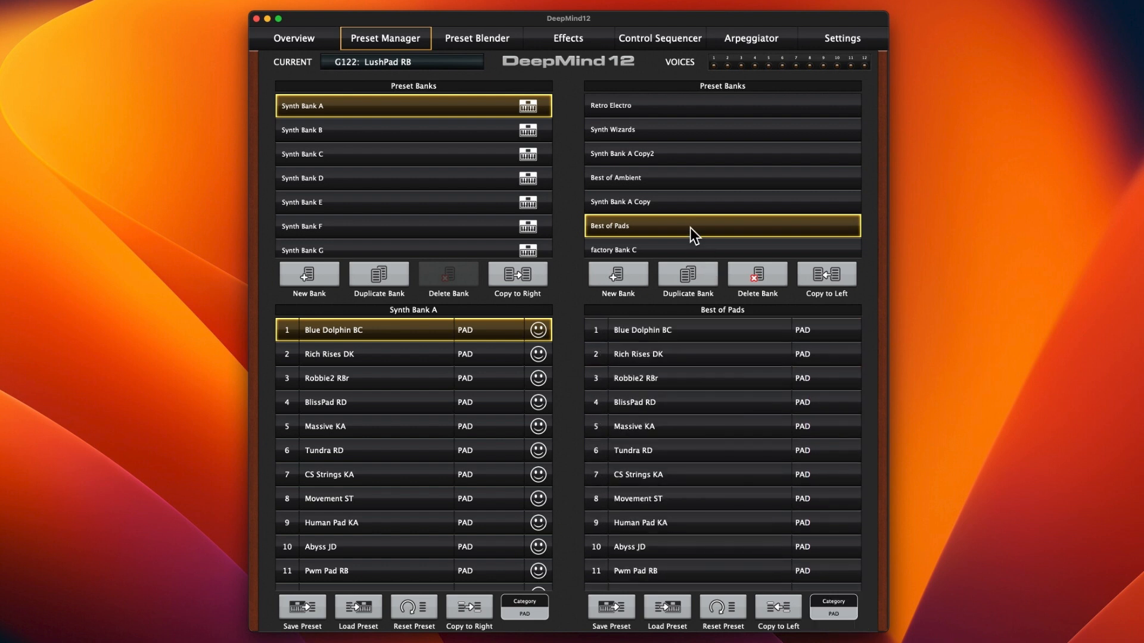
click(669, 181)
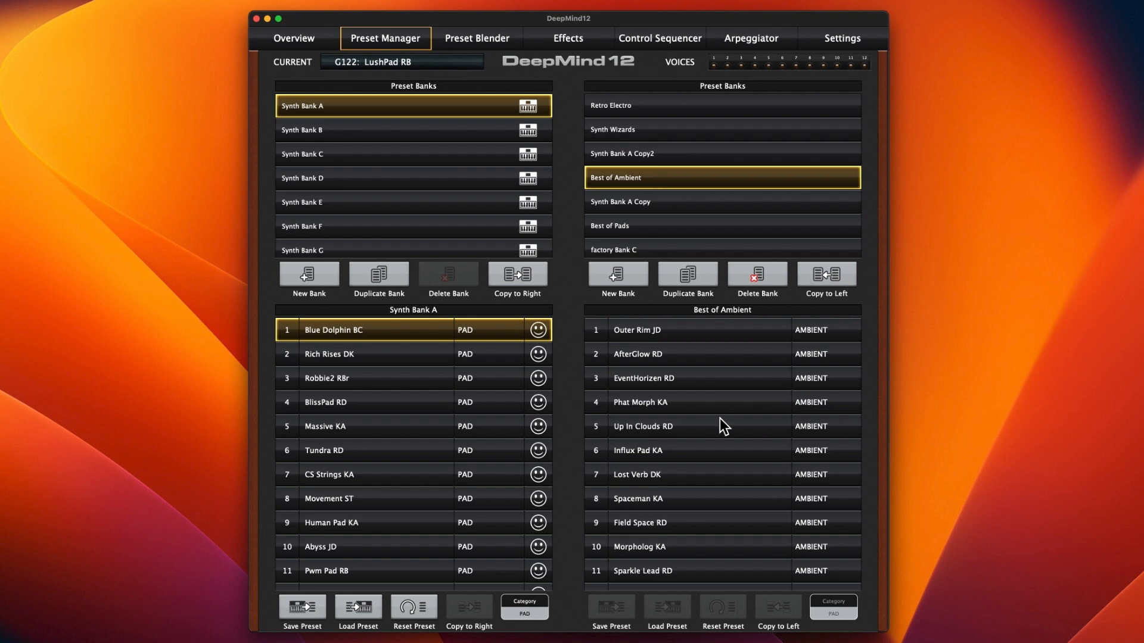
scroll(722, 426, down, 3)
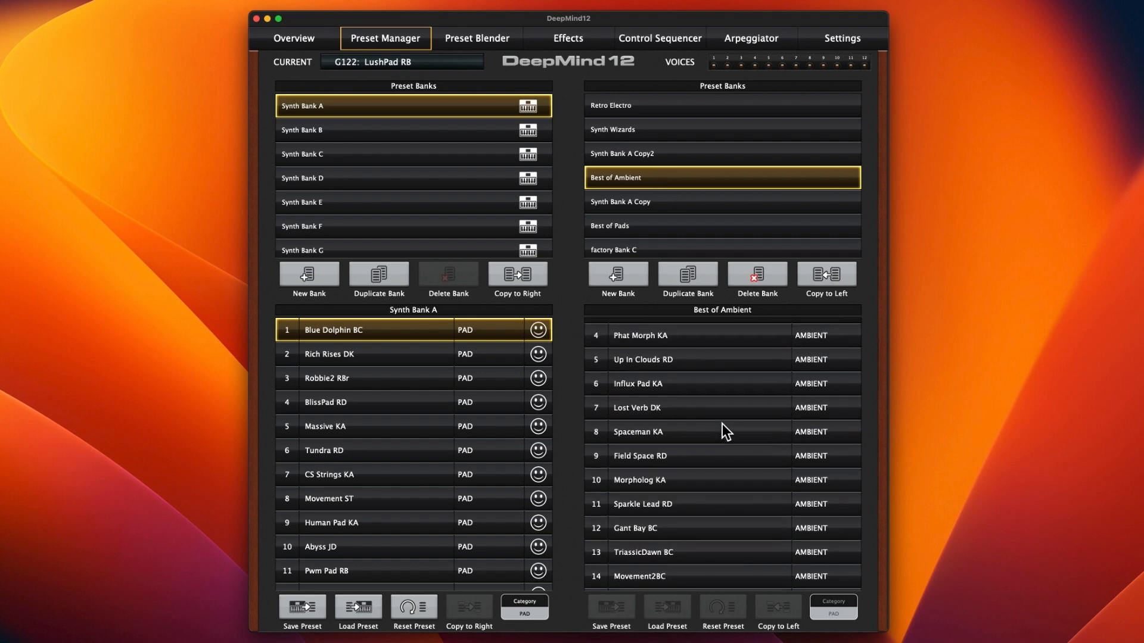
scroll(721, 432, down, 1)
scroll(722, 423, down, 3)
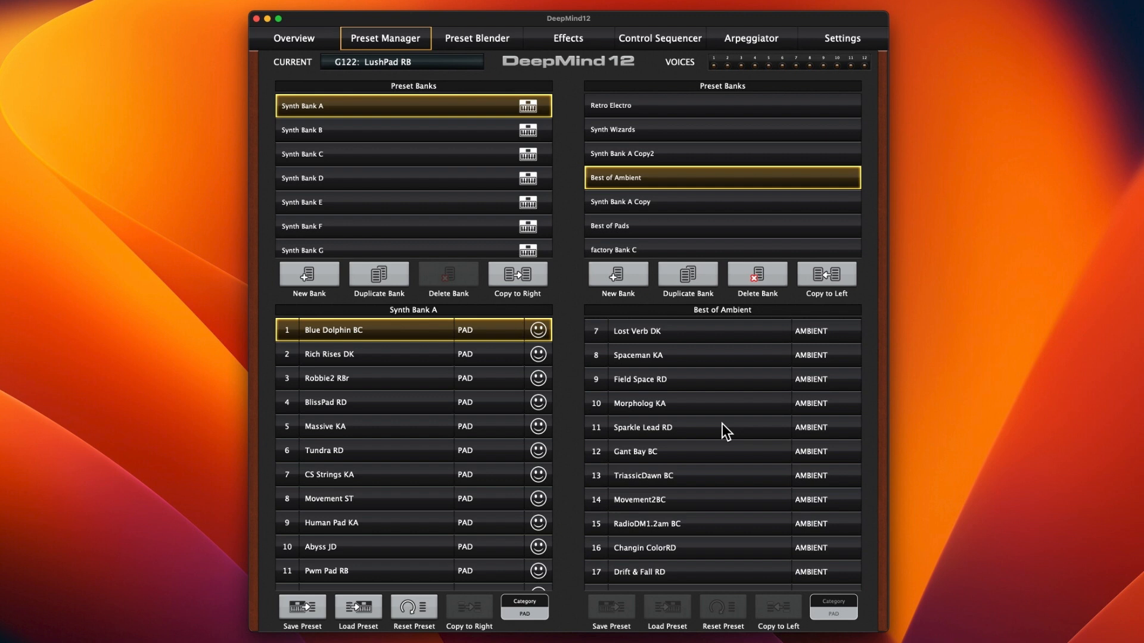
scroll(722, 427, down, 6)
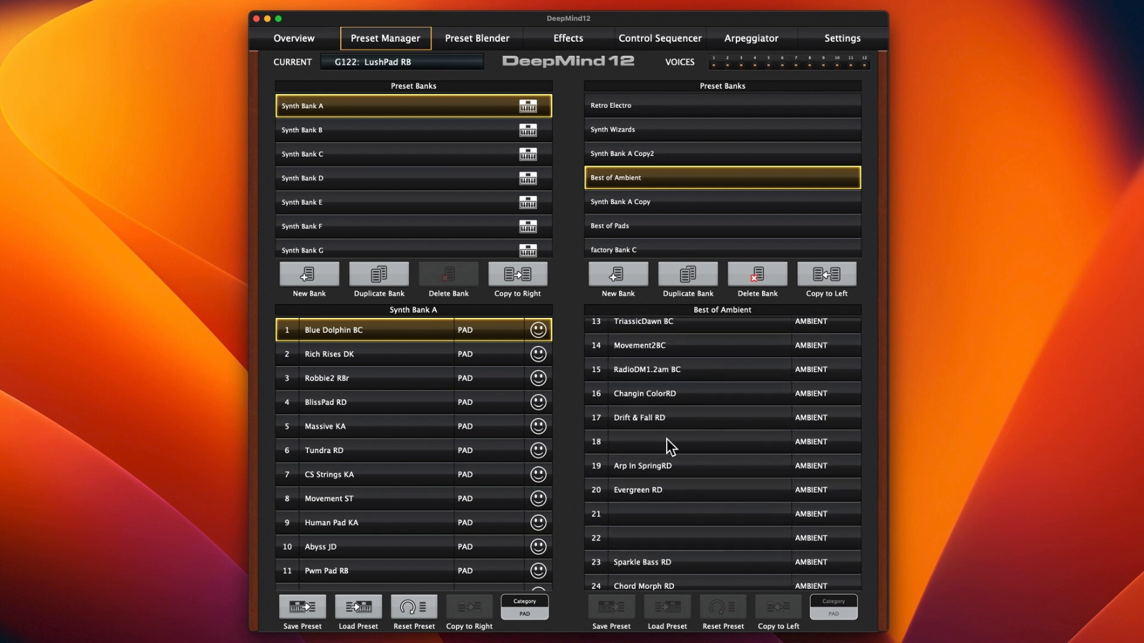
Step: Open the blank name of preset 18 in Best of Ambient and look through the rest of the bank's presets
click(674, 438)
click(675, 437)
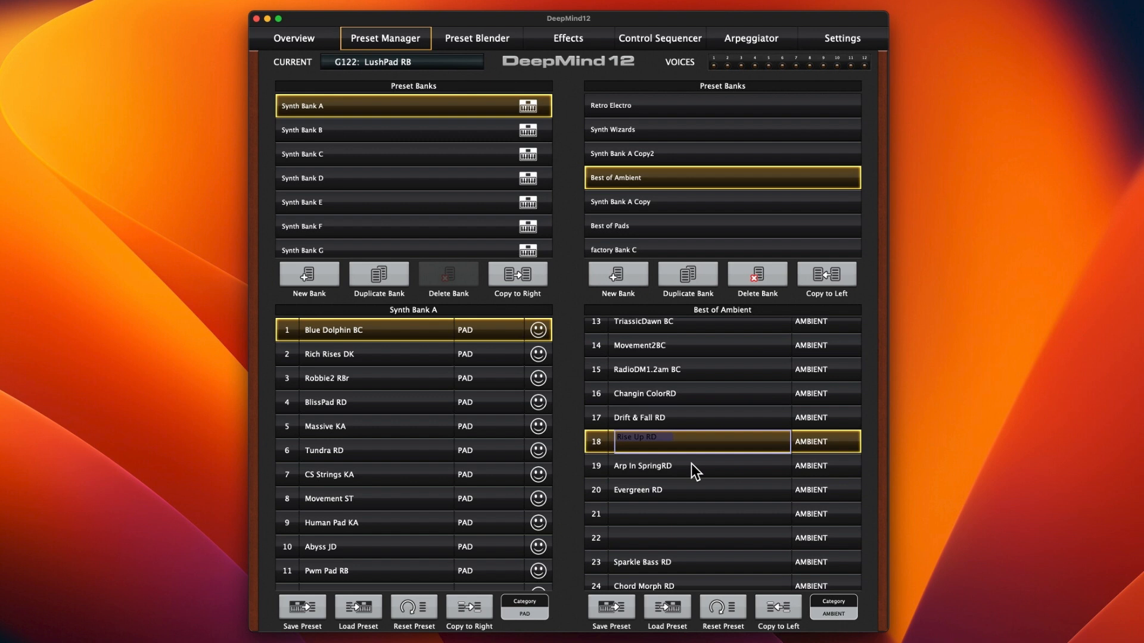
scroll(694, 468, down, 12)
scroll(716, 492, down, 10)
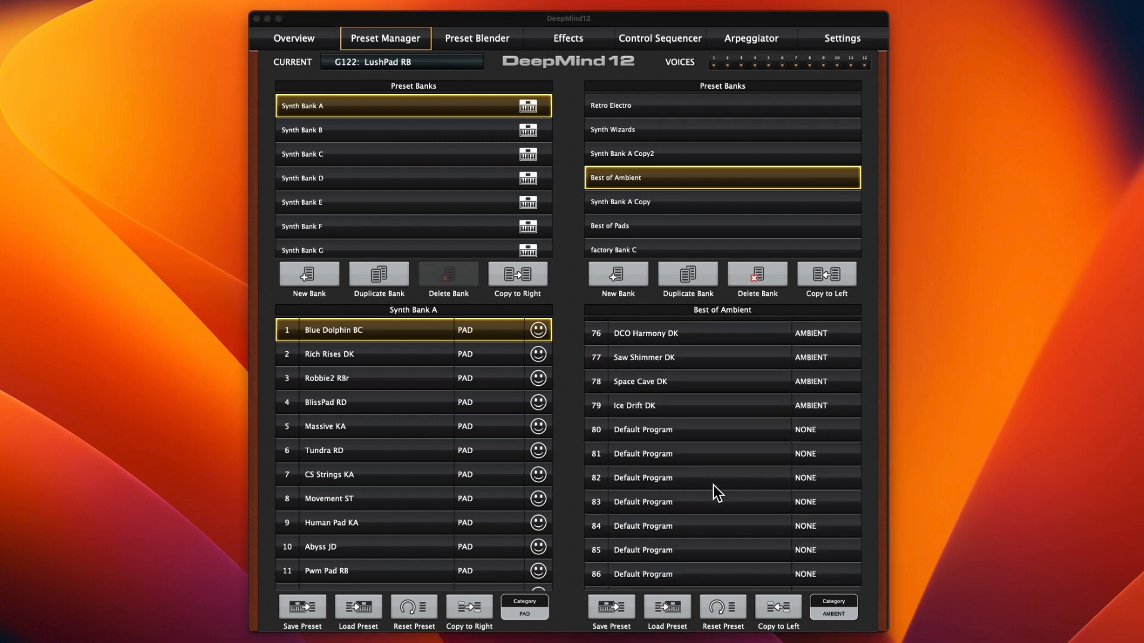
scroll(713, 485, up, 1)
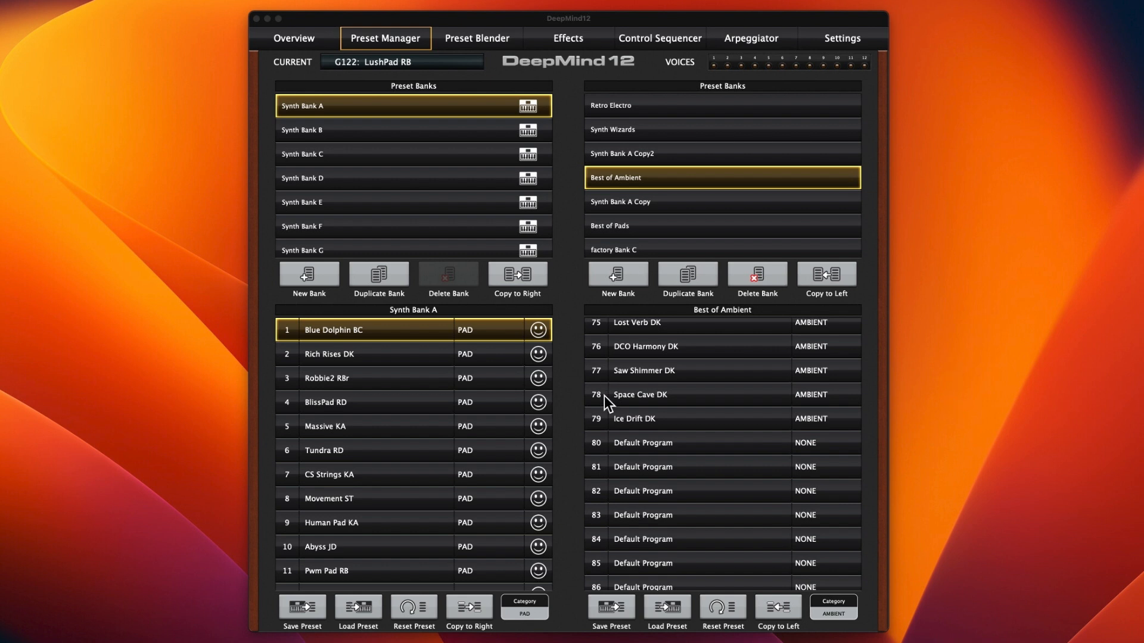
Step: Review the categories available for Blue Dolphin BC and compare Synth Bank A's PAD presets with the Best of Pads bank
click(527, 601)
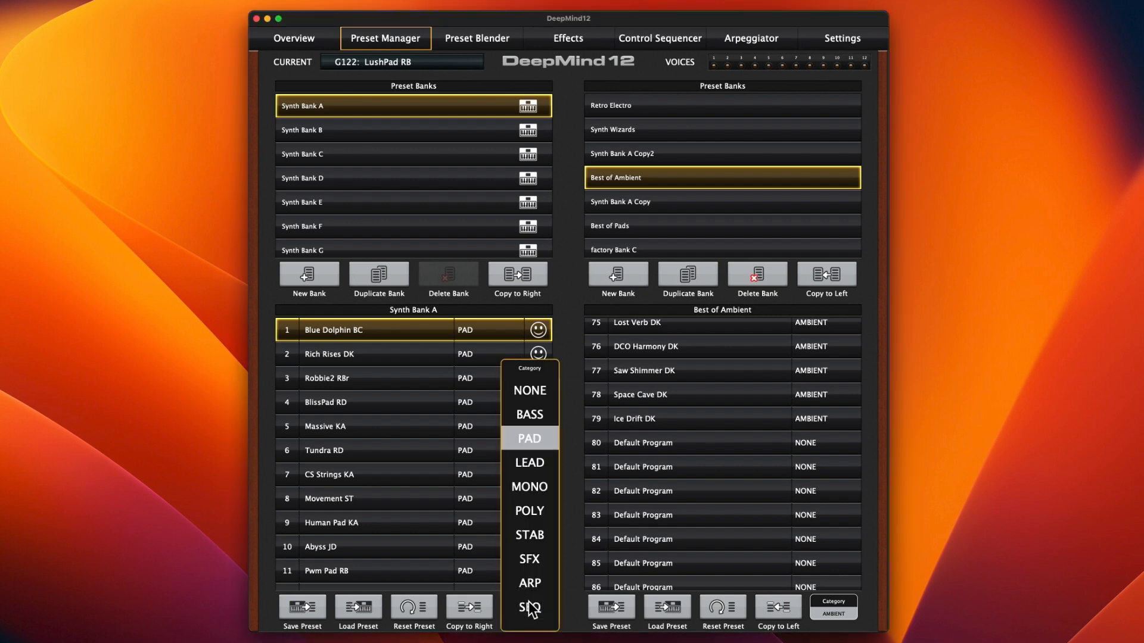
click(566, 344)
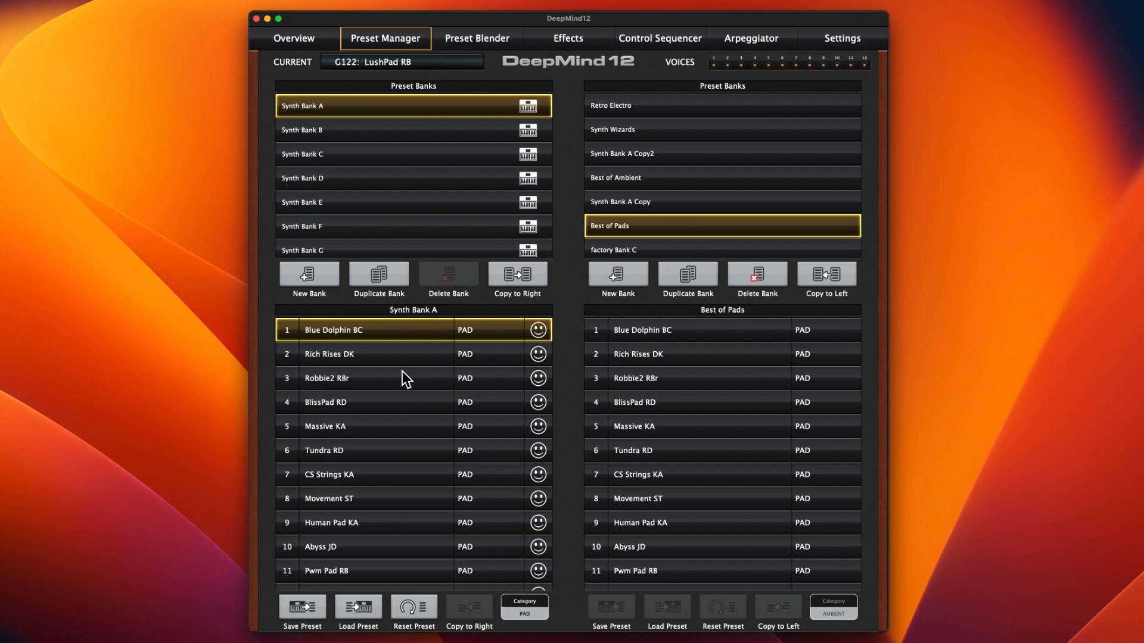
scroll(388, 449, down, 5)
scroll(389, 451, down, 10)
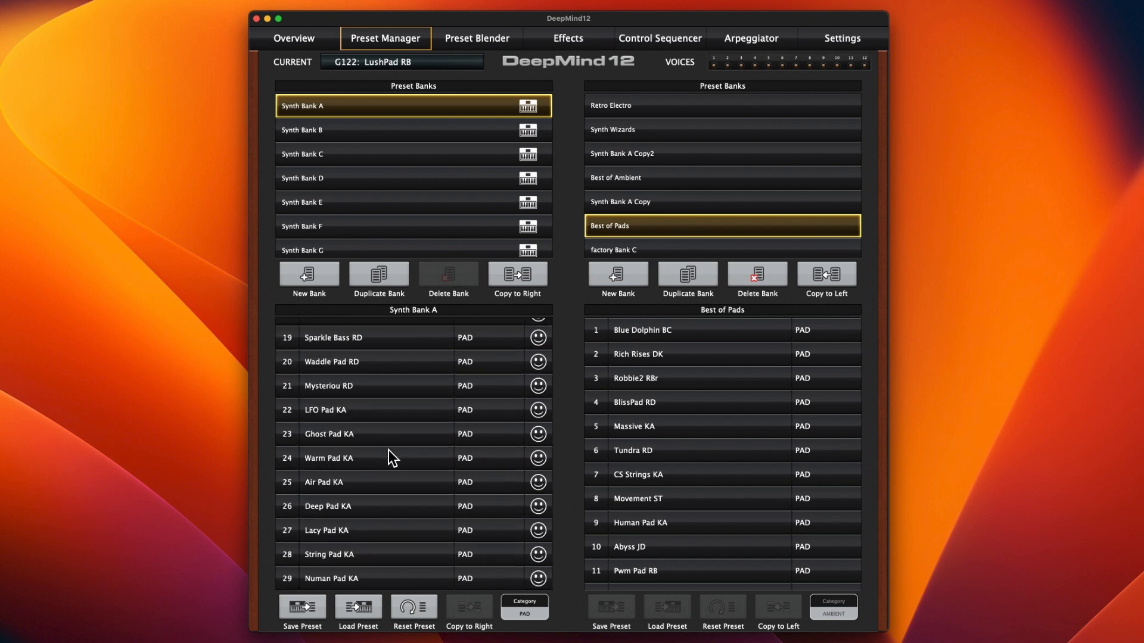
scroll(388, 449, down, 4)
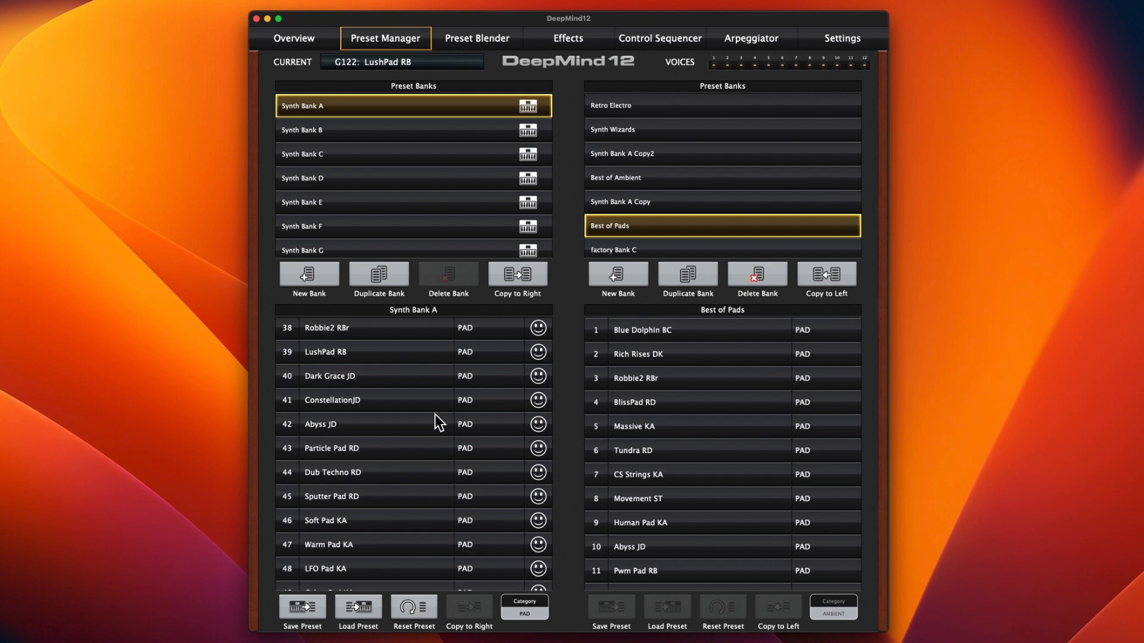
Step: Show the Best of Ambient bank and compare it with the AMBIENT presets in Synth Bank A
click(666, 176)
scroll(445, 421, down, 3)
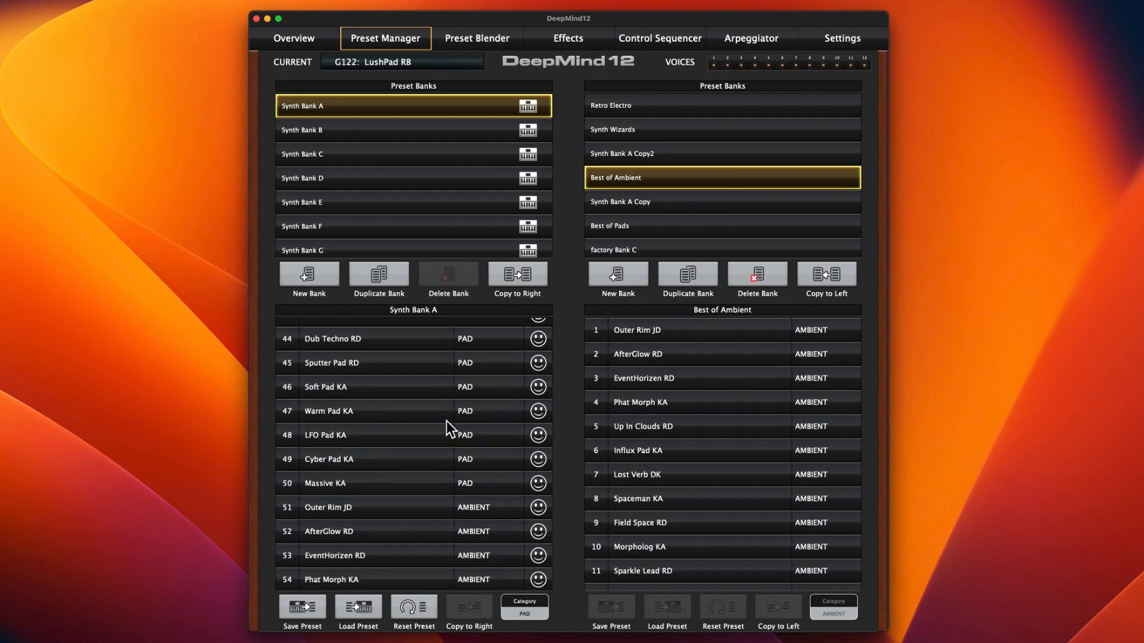
scroll(445, 421, down, 2)
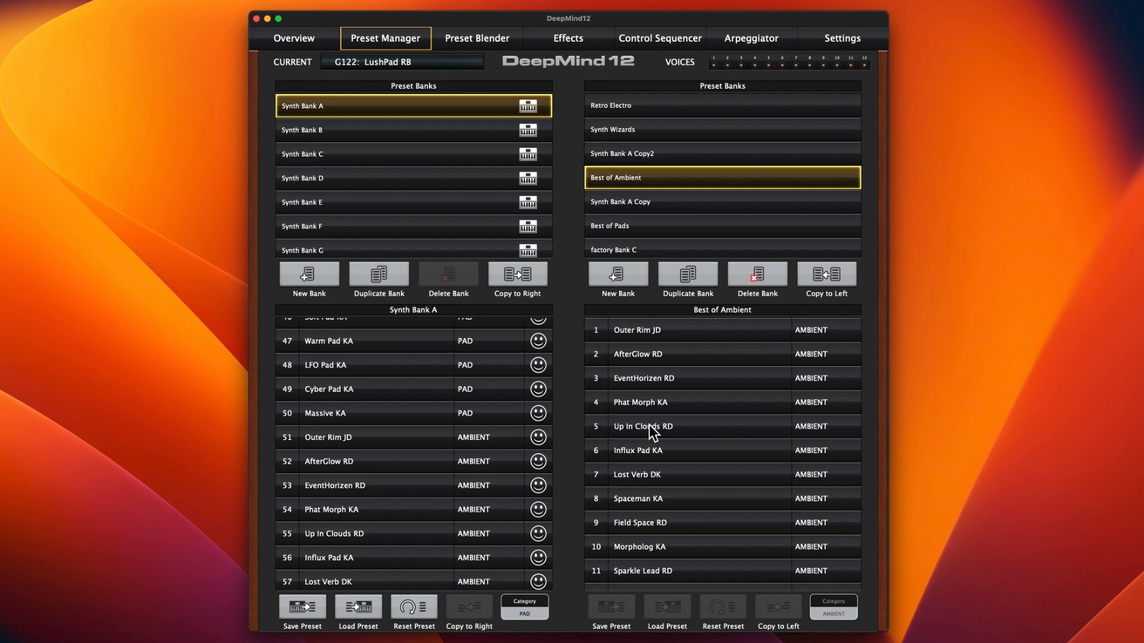
scroll(649, 432, down, 20)
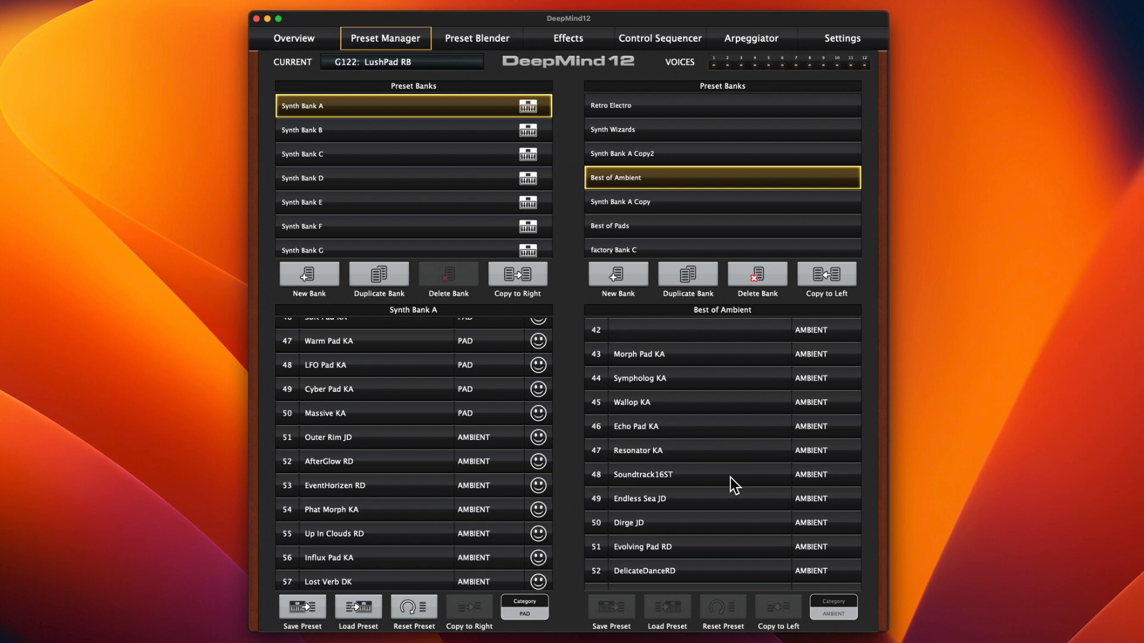
scroll(730, 477, up, 20)
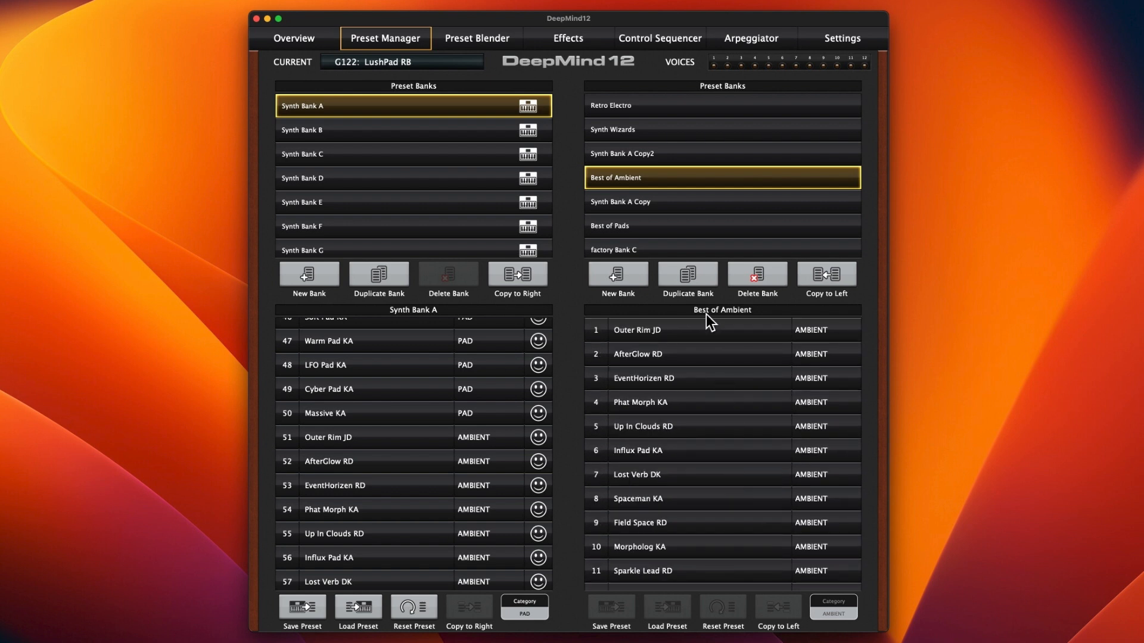
scroll(399, 427, up, 10)
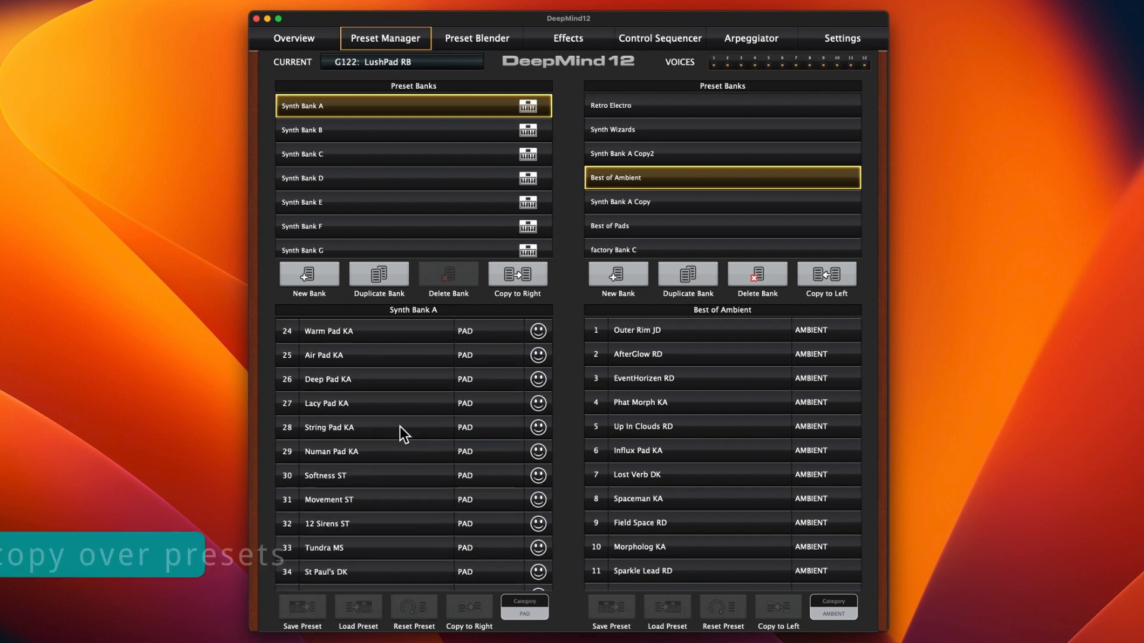
Step: Select preset 51, Outer Rim JD, in Synth Bank A and preset 1 in Best of Ambient as the pair for copying
scroll(399, 426, down, 10)
click(399, 426)
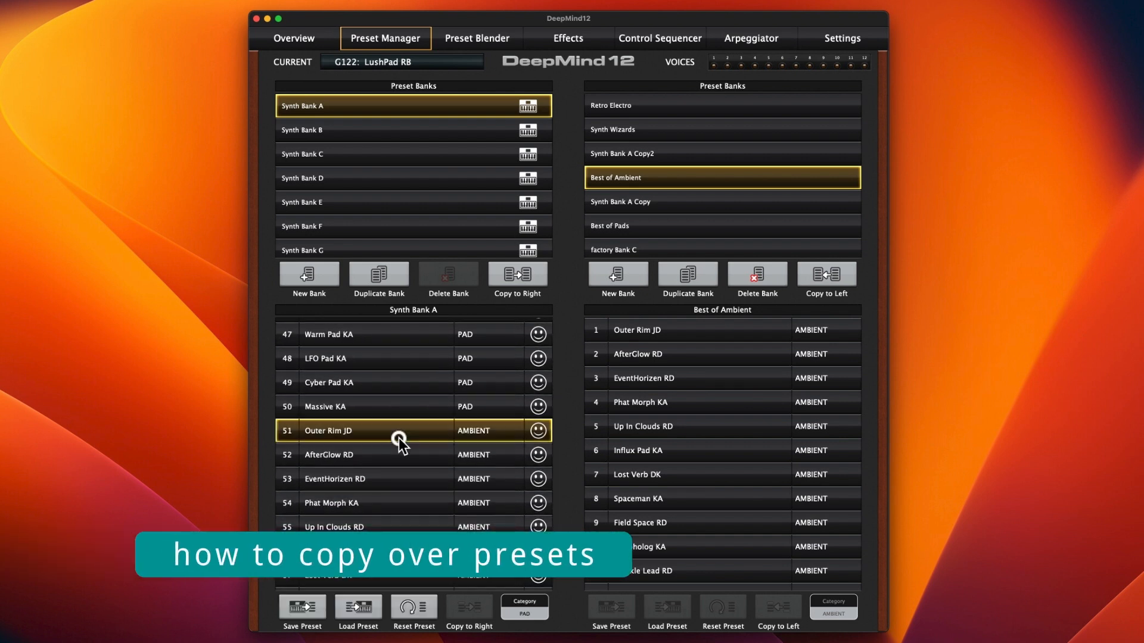
click(674, 333)
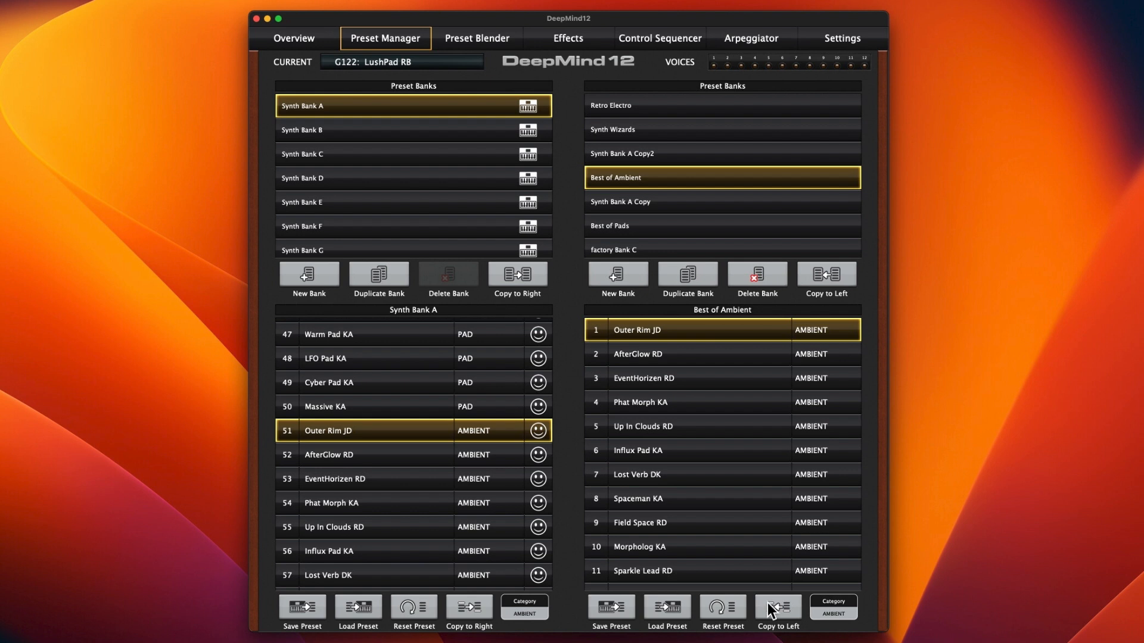
click(538, 430)
click(538, 433)
Step: Show the Synth Wizards bank in both preset lists
scroll(702, 385, down, 1)
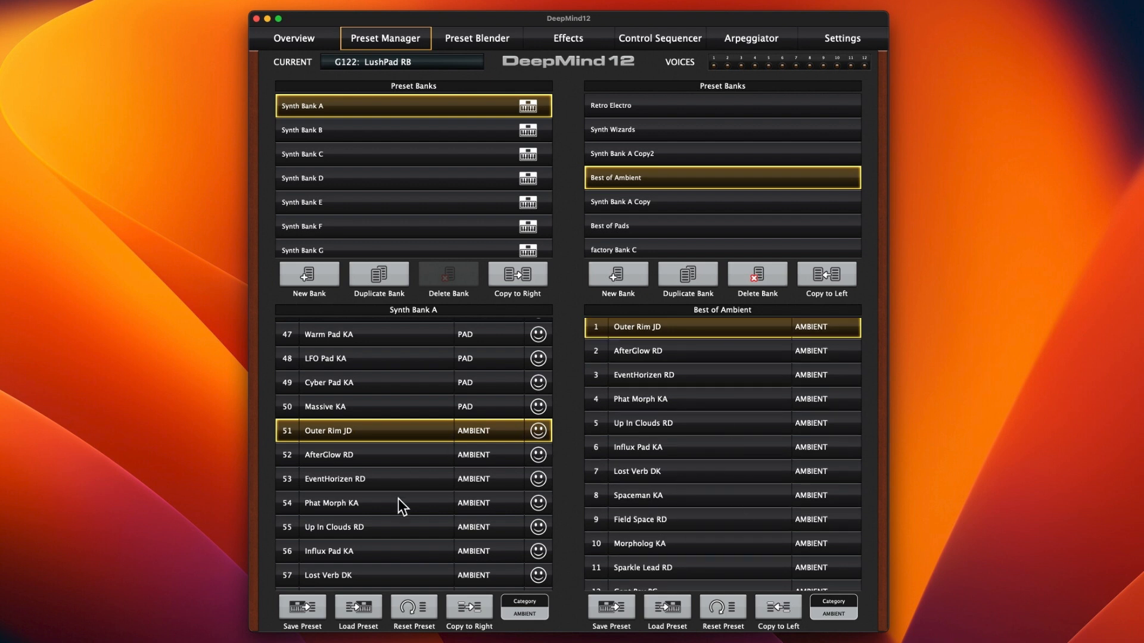
scroll(619, 423, up, 1)
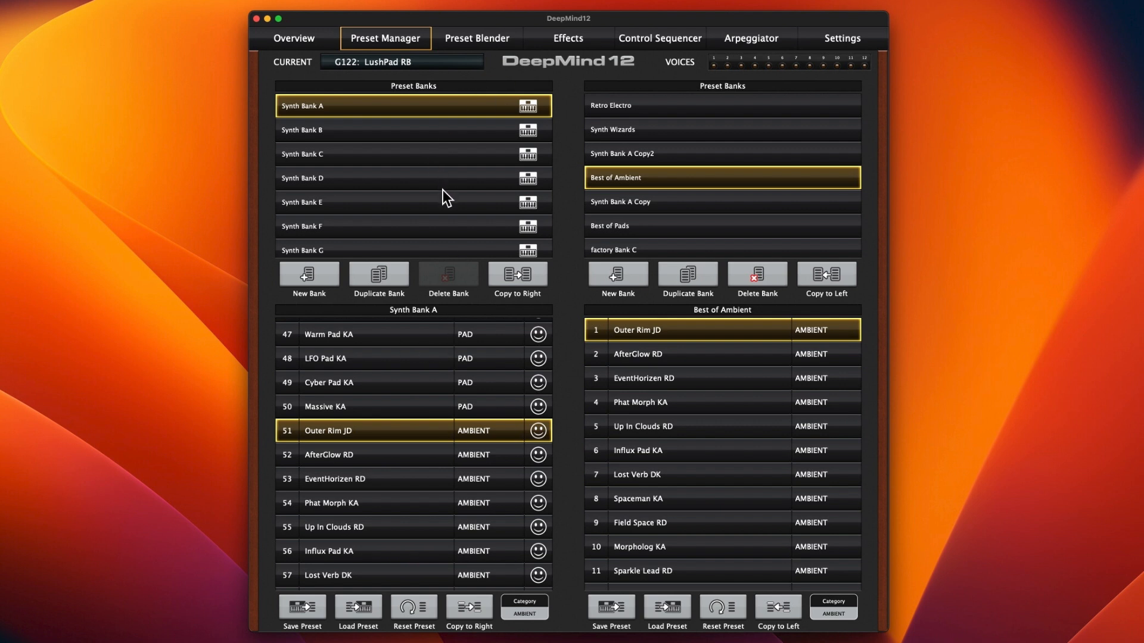
scroll(711, 375, down, 1)
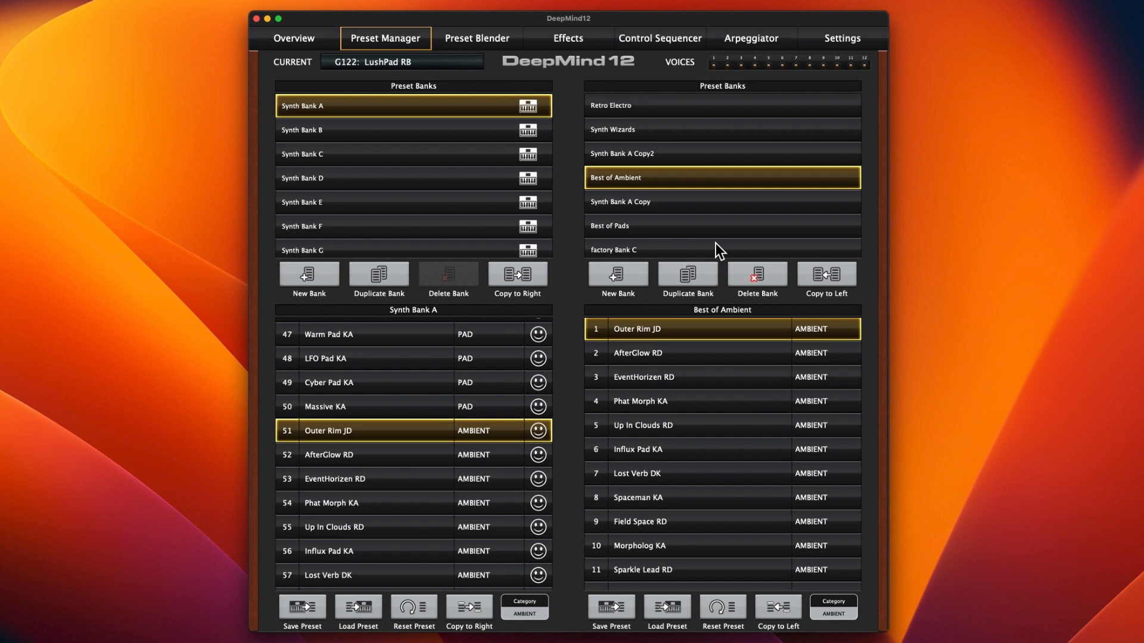
scroll(680, 372, down, 1)
scroll(681, 355, up, 1)
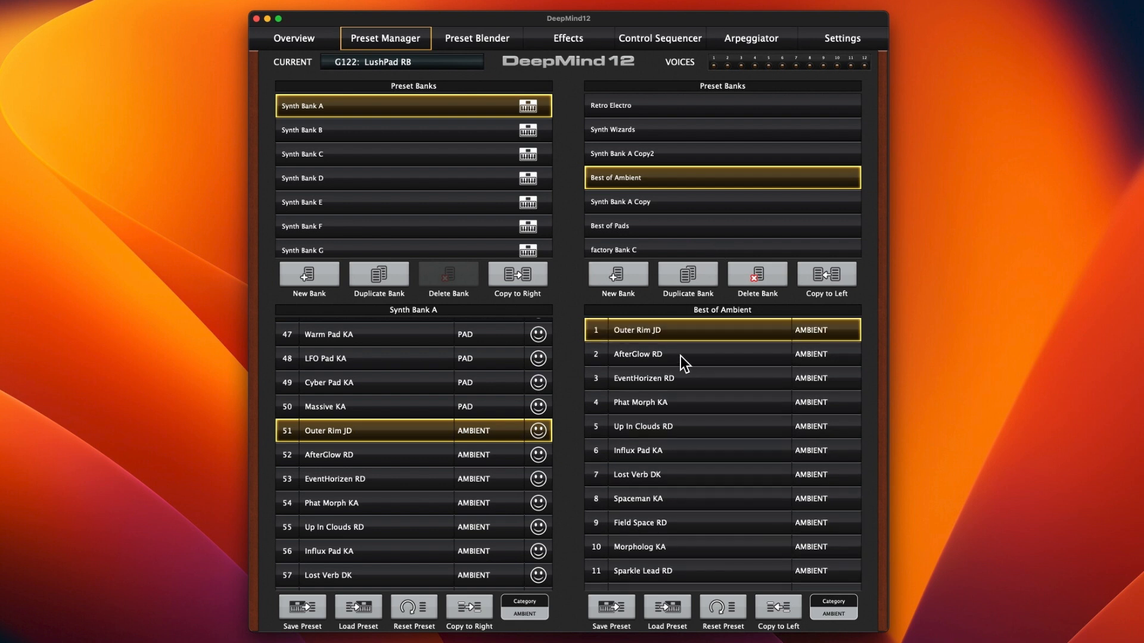
scroll(698, 203, up, 3)
click(698, 199)
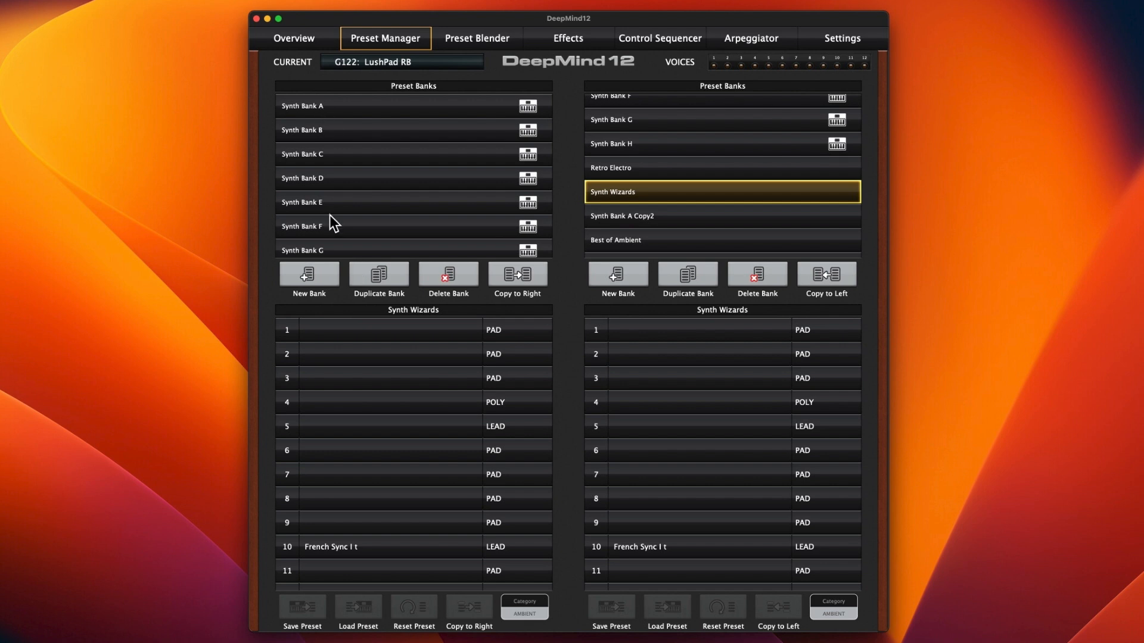
Step: Browse the available preset banks, show Synth Bank A beside Synth Wizards and look through its presets
scroll(643, 226, down, 6)
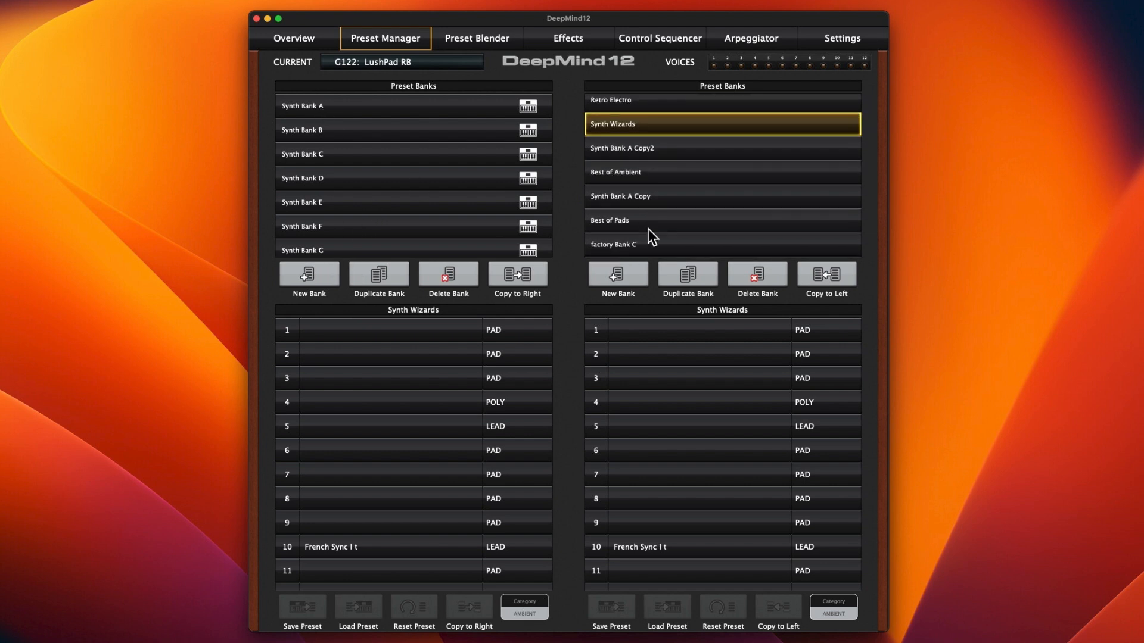
scroll(648, 229, up, 5)
scroll(648, 229, up, 2)
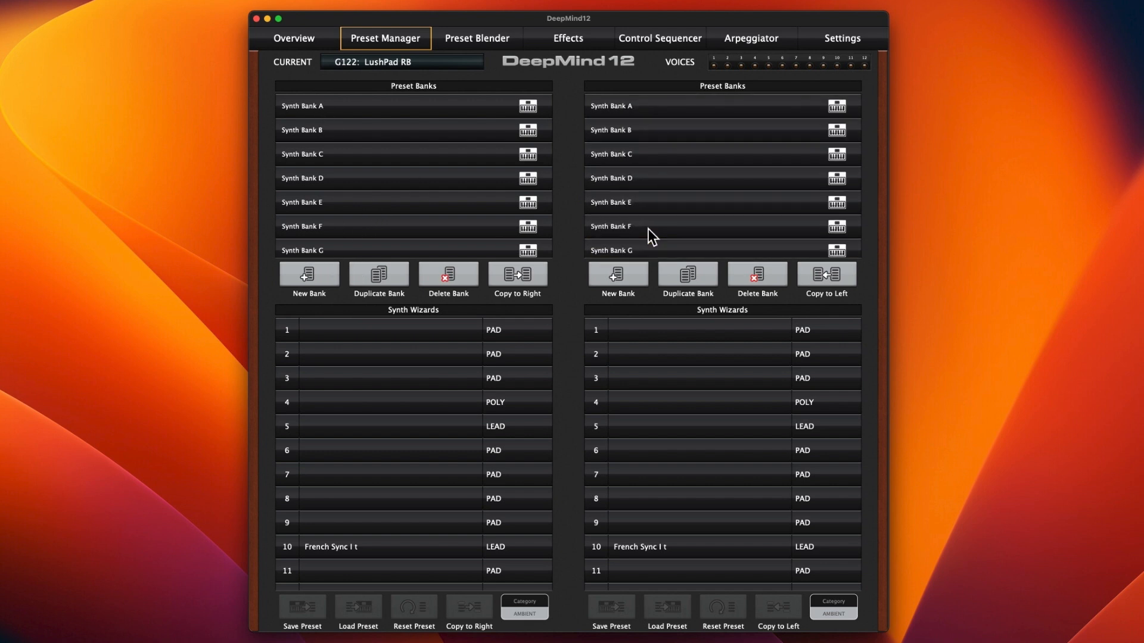
scroll(648, 228, down, 2)
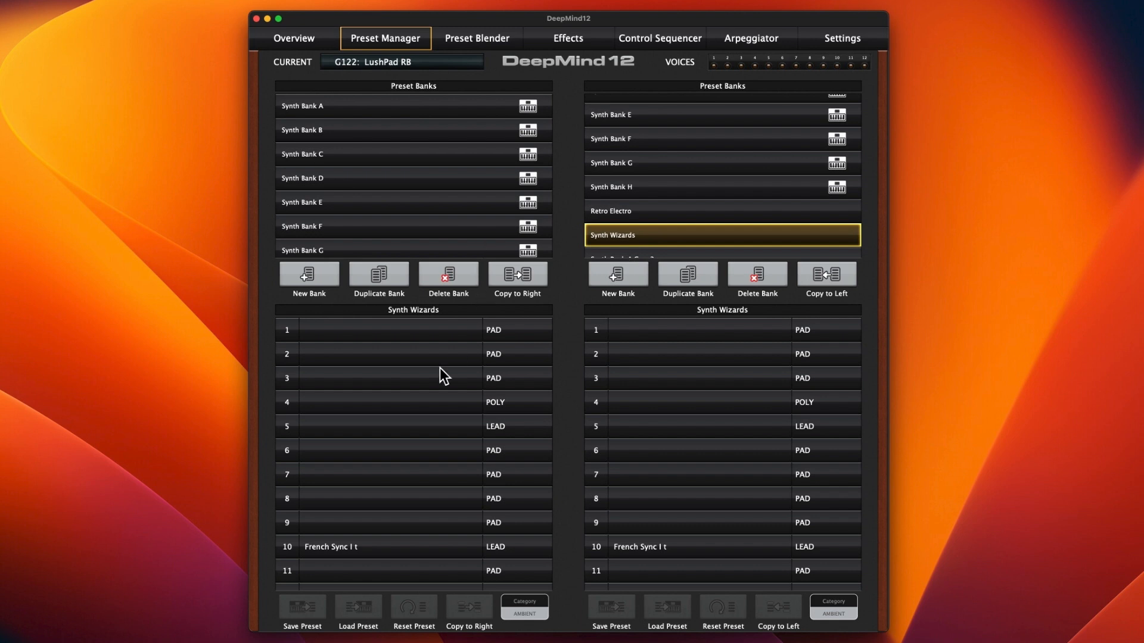
click(433, 111)
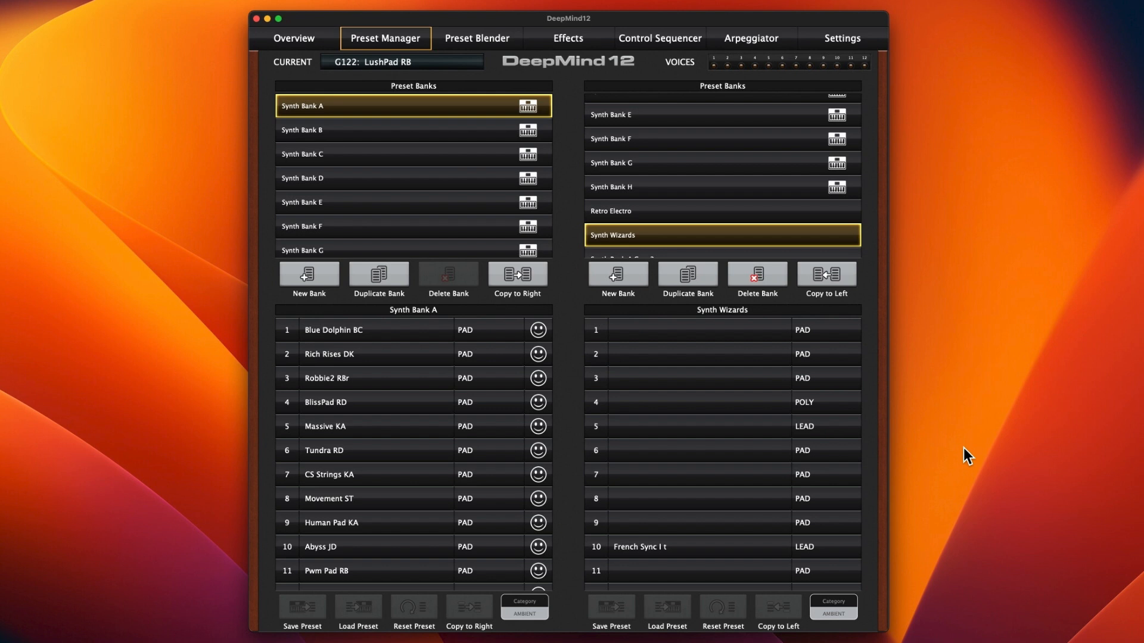
scroll(427, 357, down, 20)
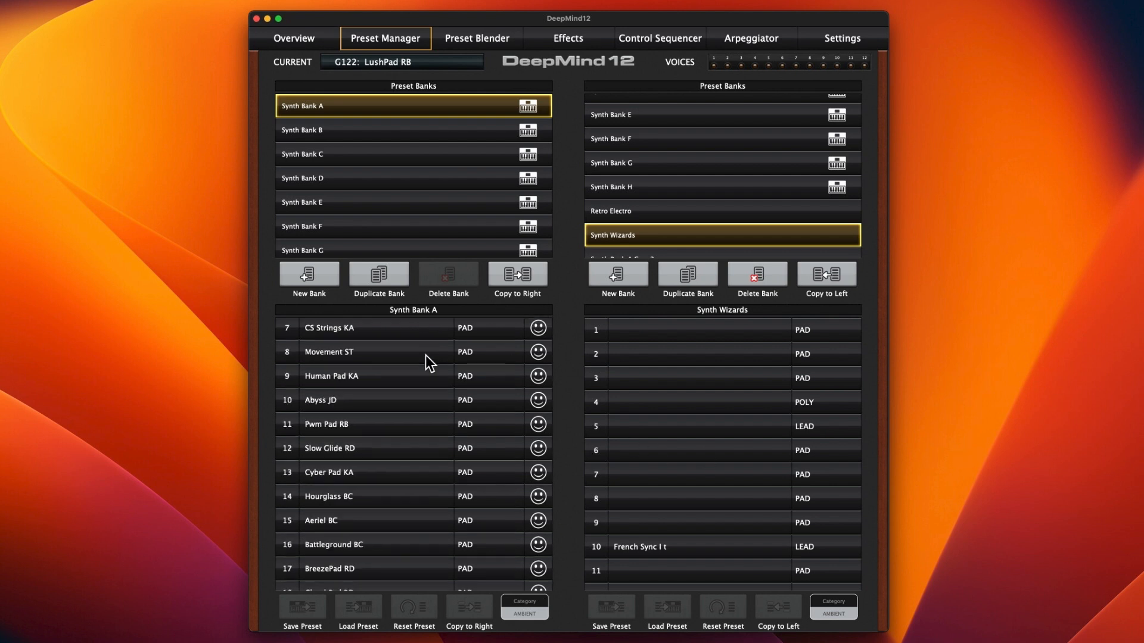
scroll(427, 405, down, 8)
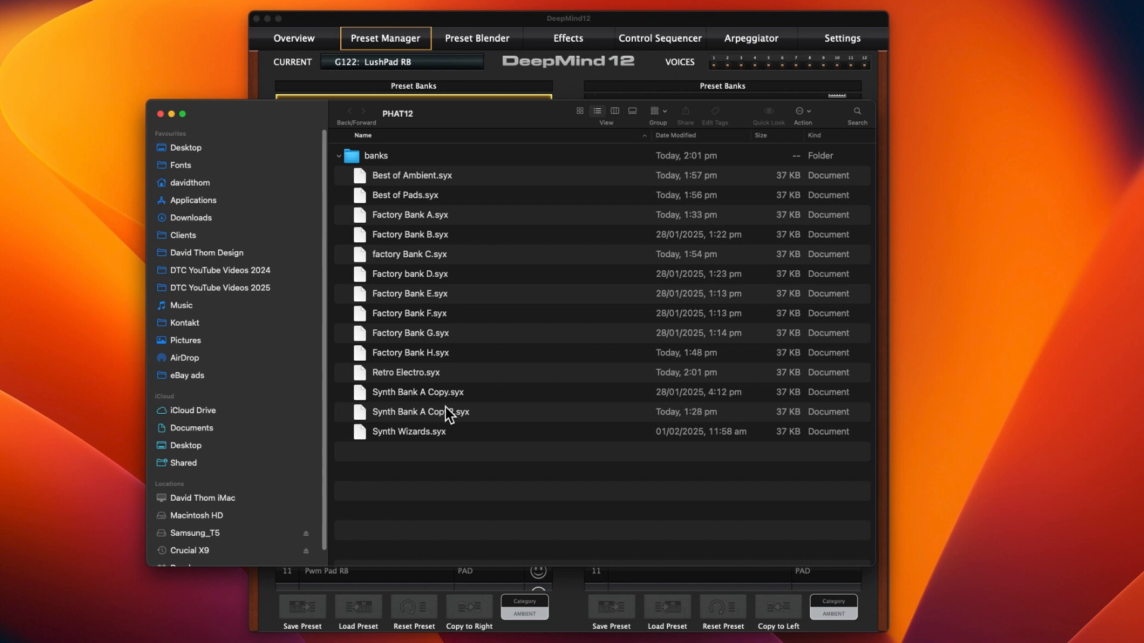
Step: Check the .syx files in Finder's banks folder, return to DeepMind 12 and examine Synth Bank A's presets through slot 128
click(409, 419)
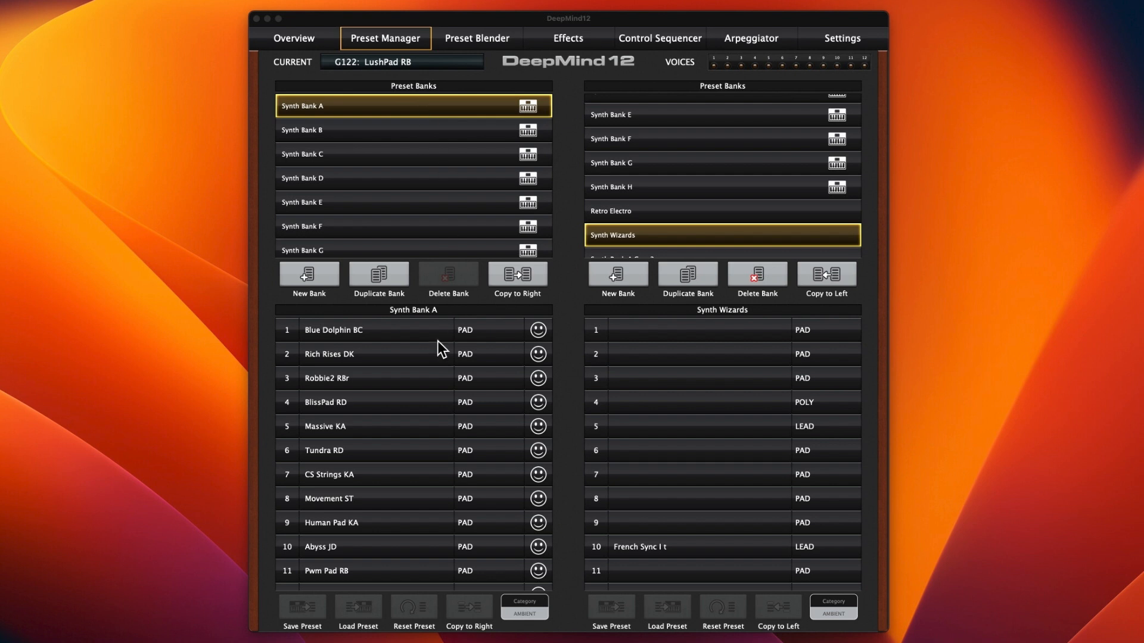
scroll(435, 341, down, 5)
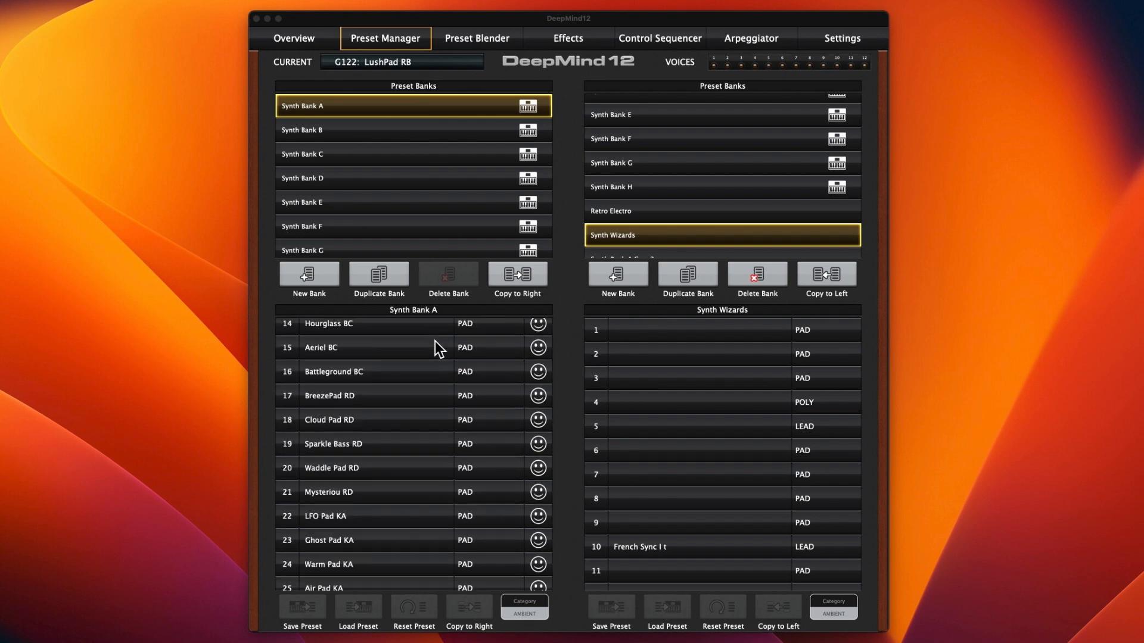
scroll(434, 347, down, 15)
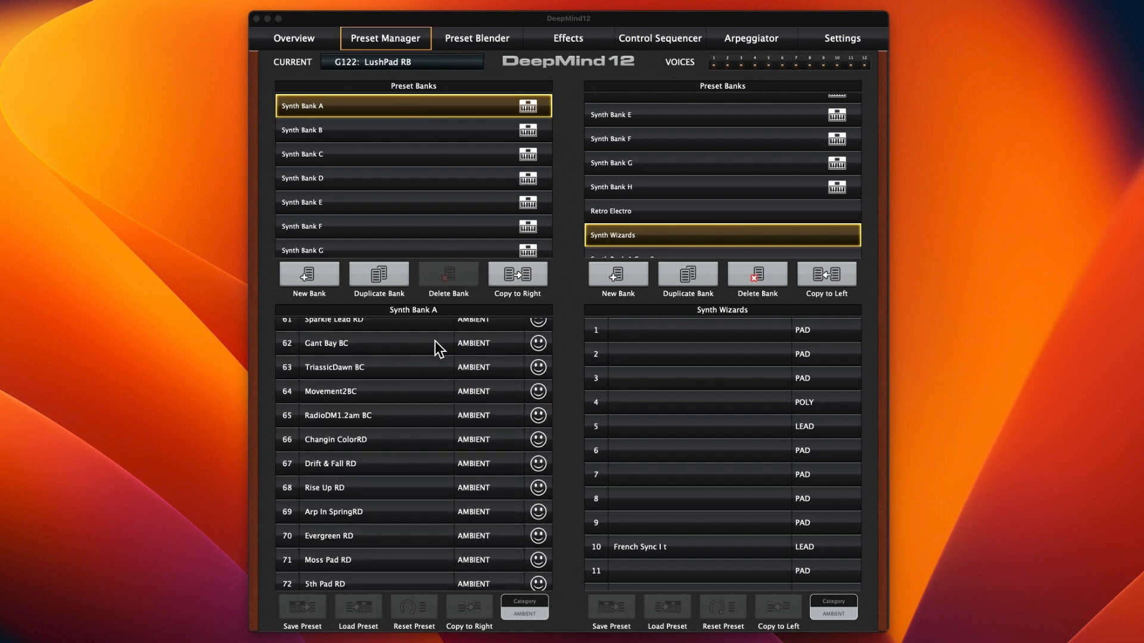
scroll(435, 347, down, 7)
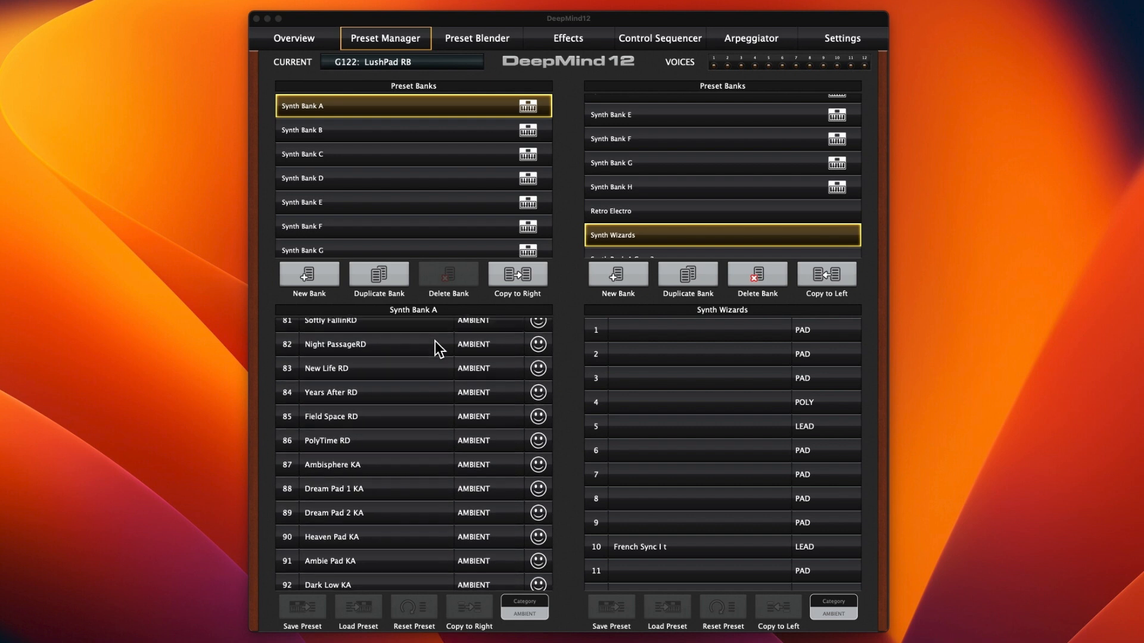
scroll(435, 340, down, 12)
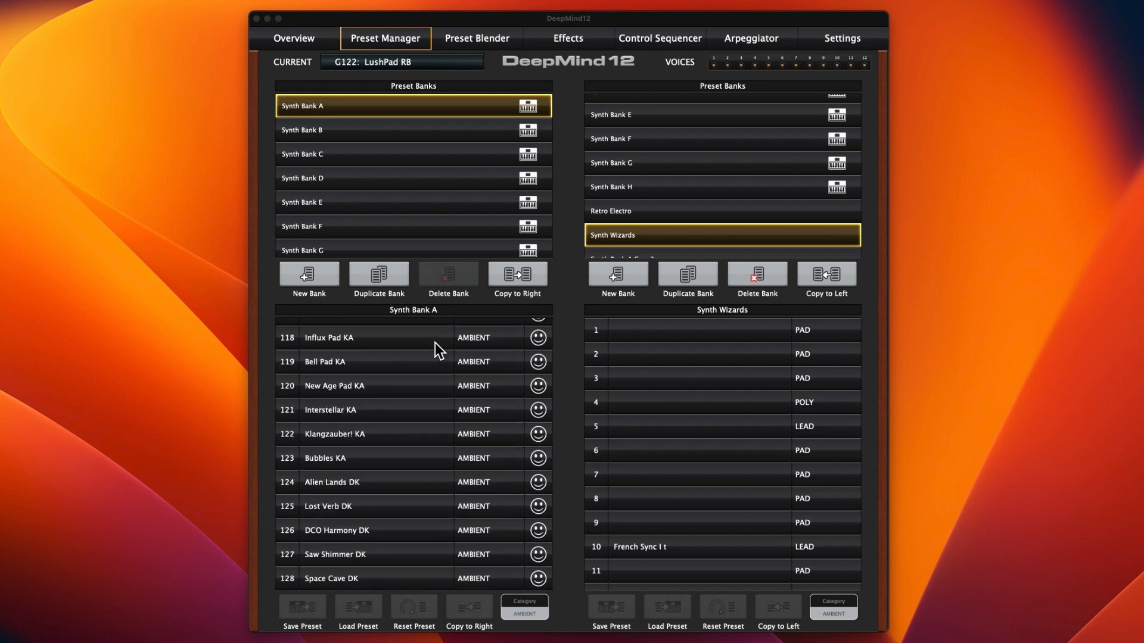
scroll(435, 344, up, 20)
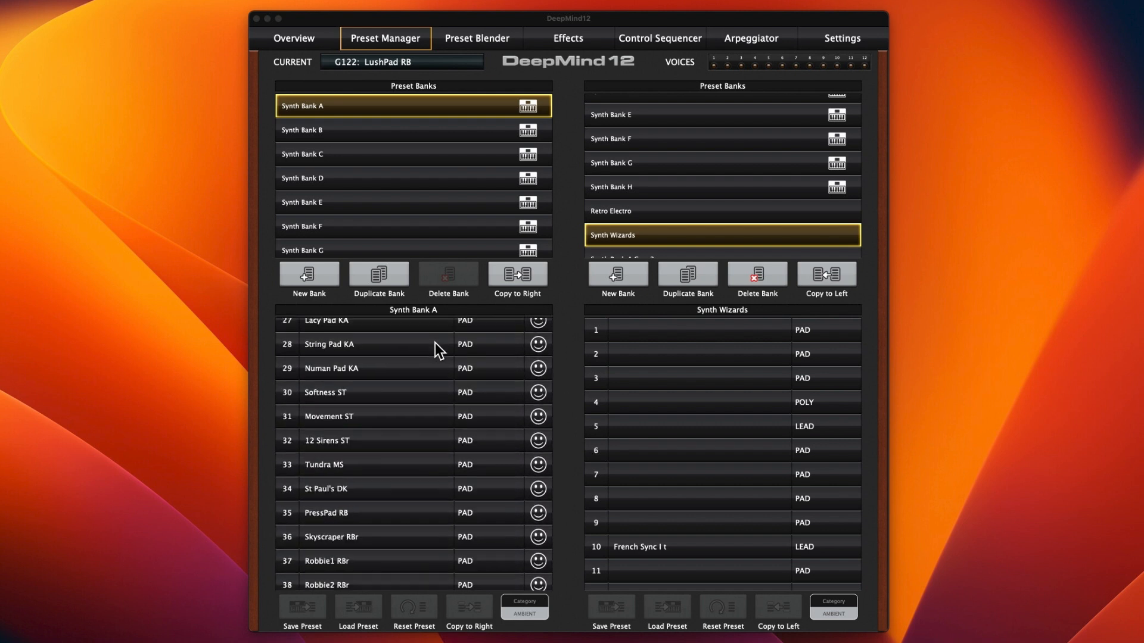
scroll(435, 347, up, 9)
scroll(435, 347, down, 3)
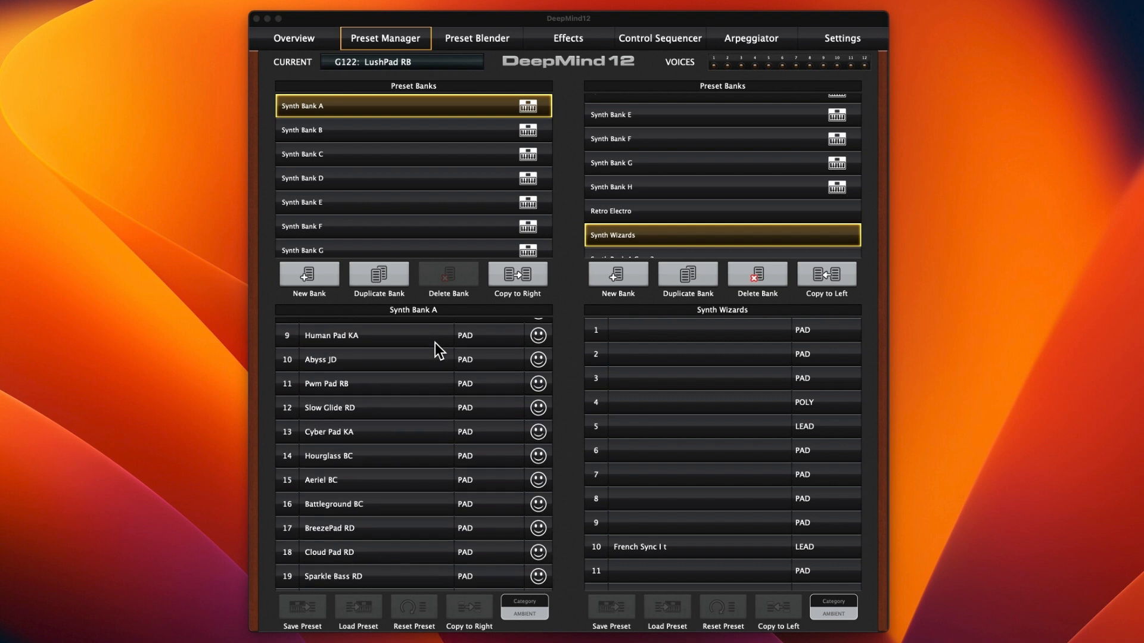
scroll(435, 342, down, 3)
scroll(434, 342, up, 8)
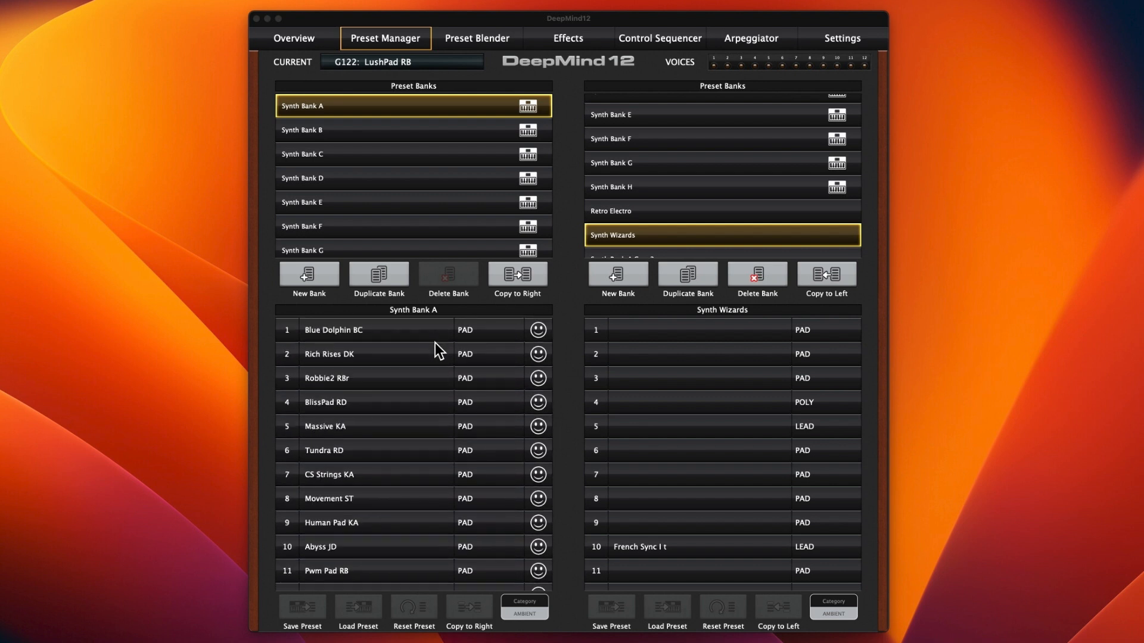